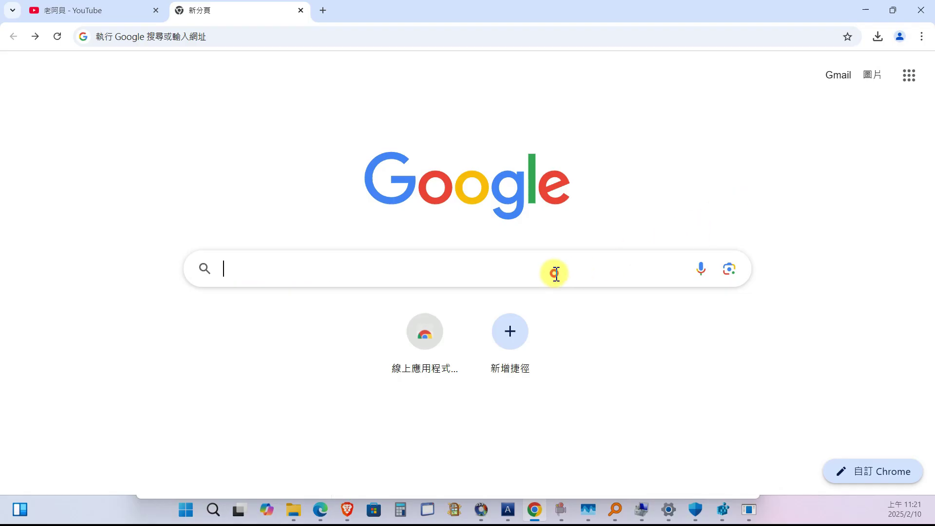
- Search Google for git, go to git-scm.com and download the 64-bit Git-2.47.1.2 Windows installer
{"action": "type", "text": "ㄕ"}
{"action": "key", "text": "BackSpace"}
{"action": "type", "text": "git"}
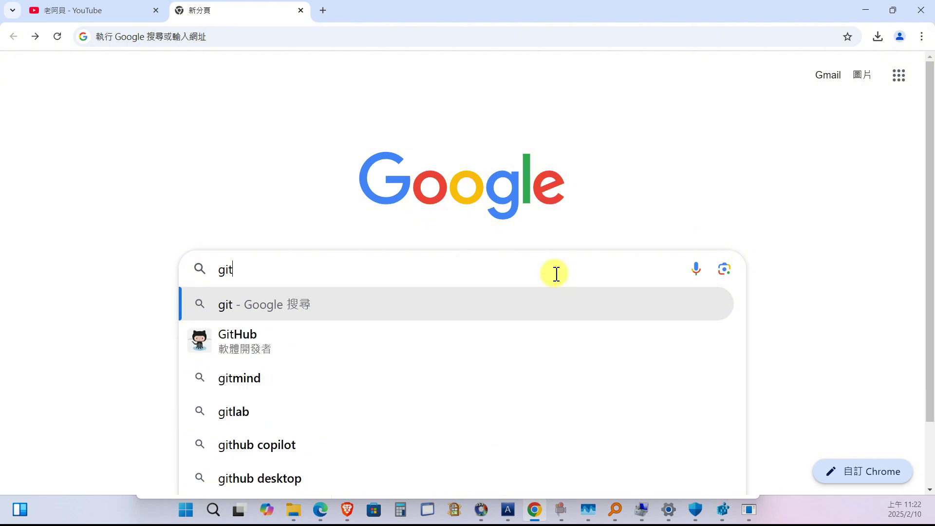
{"action": "key", "text": "Return"}
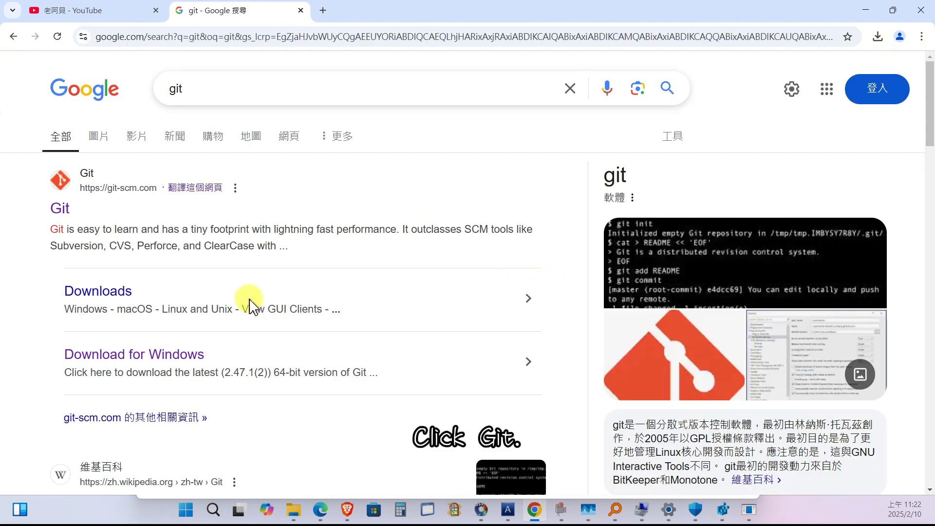
{"action": "left_click", "coordinate": [63, 212]}
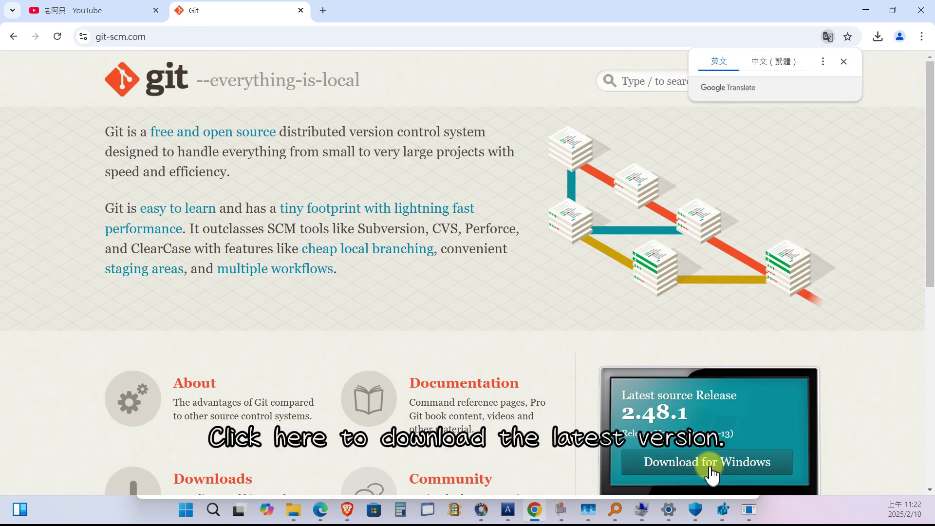
{"action": "left_click", "coordinate": [708, 463]}
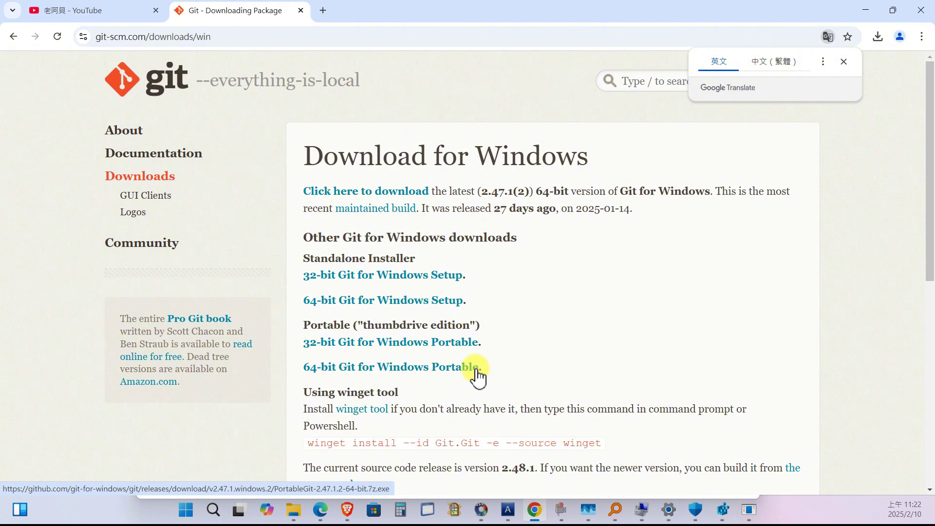
{"action": "left_click", "coordinate": [453, 305]}
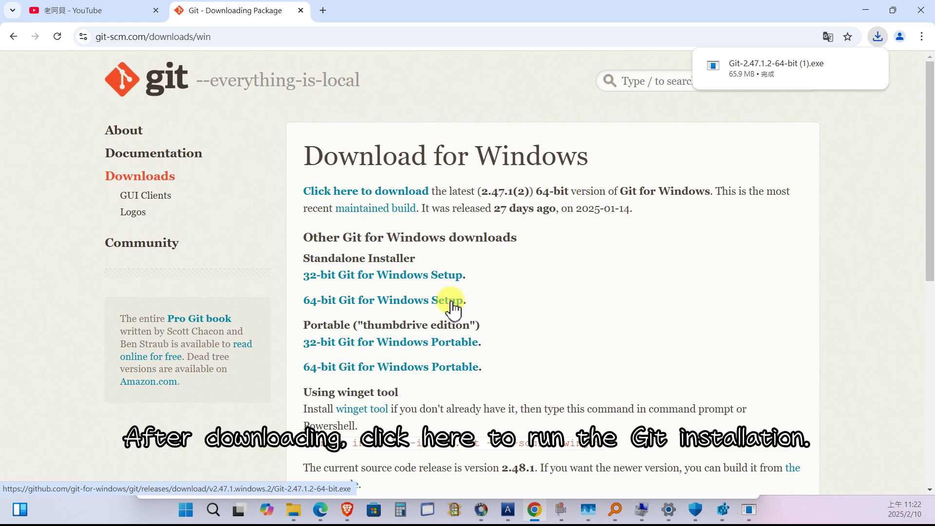
- Run the Git-2.47.1.2 installer, accept every default option, and finish without viewing release notes
{"action": "left_click", "coordinate": [717, 75]}
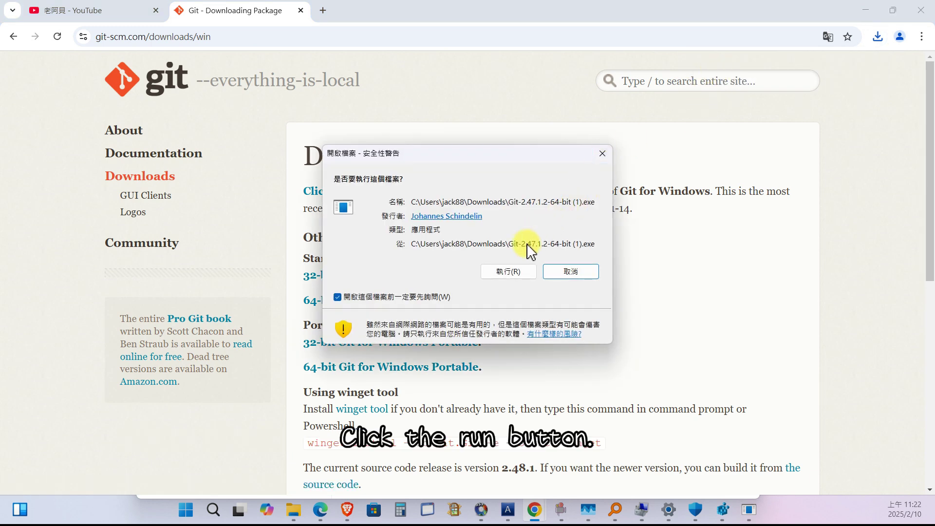
{"action": "left_click", "coordinate": [513, 278]}
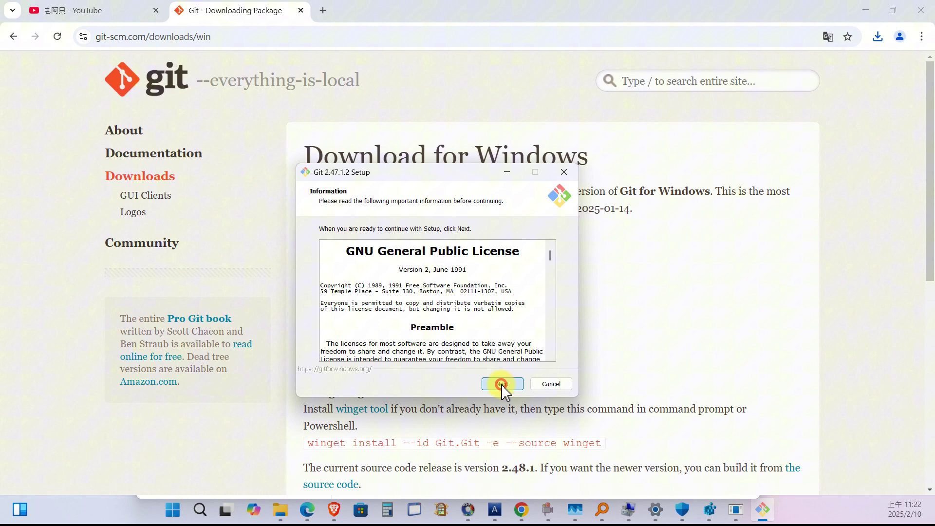
{"action": "left_click", "coordinate": [501, 383]}
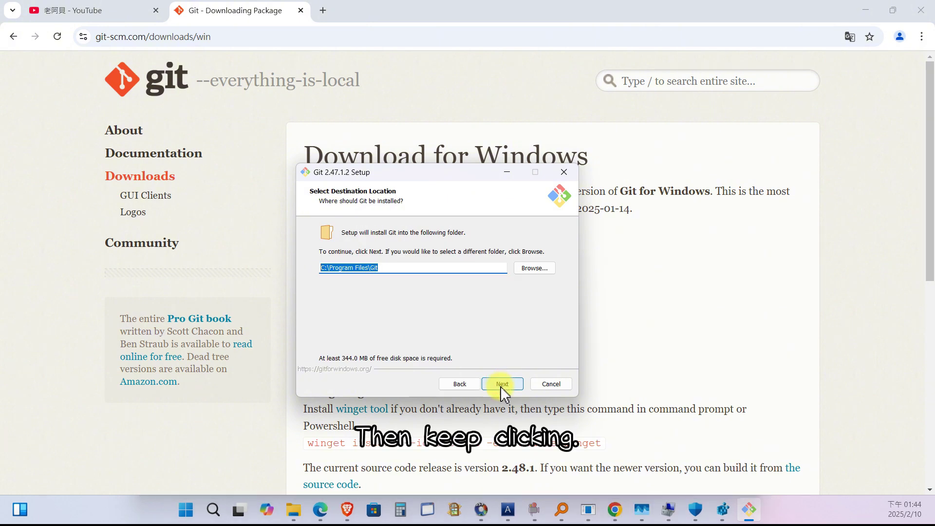
{"action": "left_click", "coordinate": [501, 384]}
{"action": "left_click", "coordinate": [501, 384]}
{"action": "left_click", "coordinate": [502, 384]}
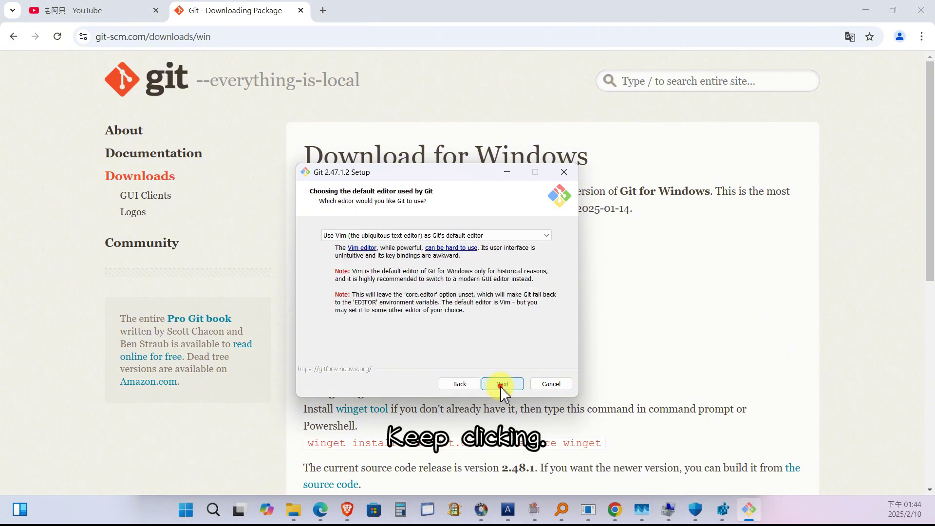
{"action": "left_click", "coordinate": [501, 384]}
{"action": "left_click", "coordinate": [501, 384]}
{"action": "left_click", "coordinate": [501, 384]}
{"action": "left_click", "coordinate": [501, 384]}
{"action": "left_click", "coordinate": [502, 383]}
{"action": "left_click", "coordinate": [501, 384]}
{"action": "left_click", "coordinate": [502, 384]}
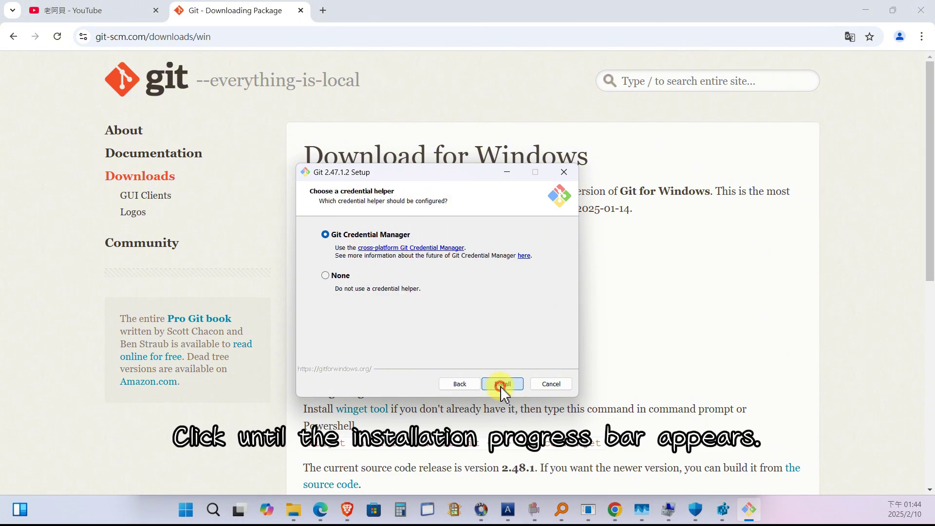
{"action": "left_click", "coordinate": [501, 384]}
{"action": "left_click", "coordinate": [501, 384]}
{"action": "left_click", "coordinate": [501, 384]}
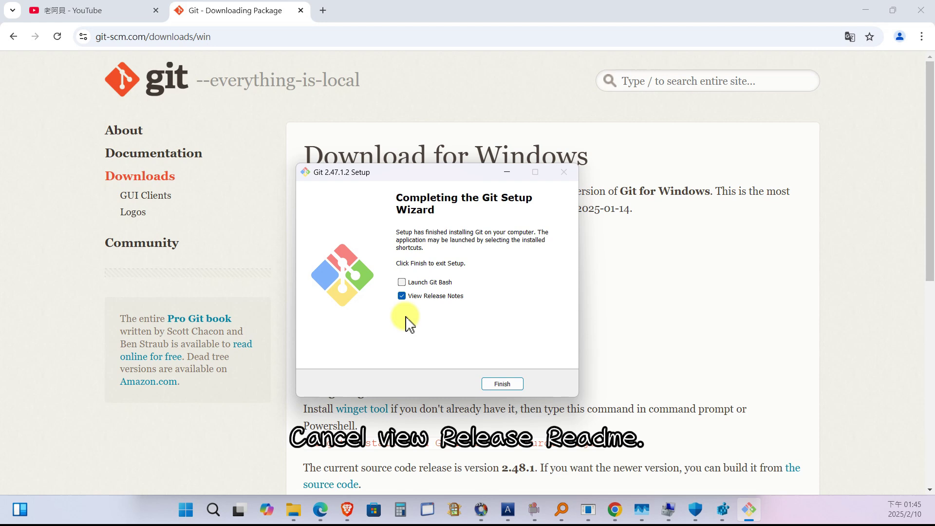
{"action": "left_click", "coordinate": [402, 296]}
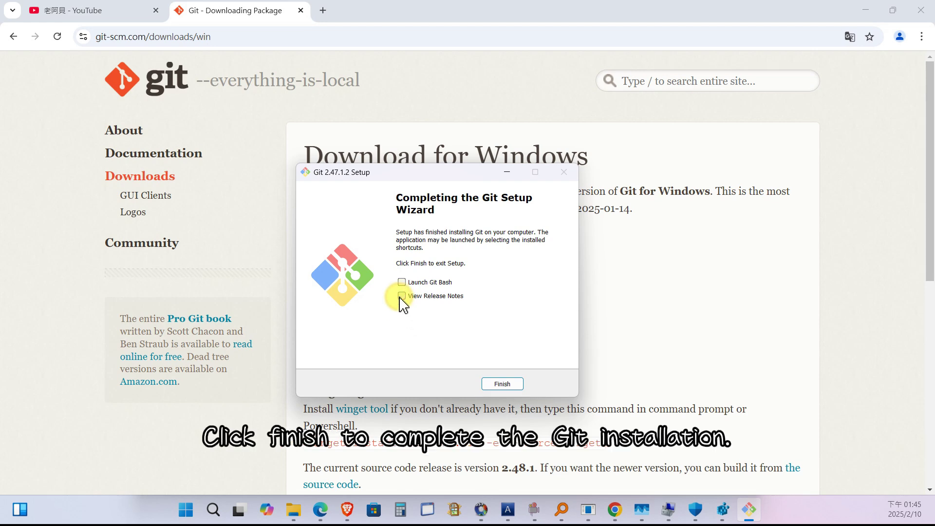
{"action": "left_click", "coordinate": [501, 384]}
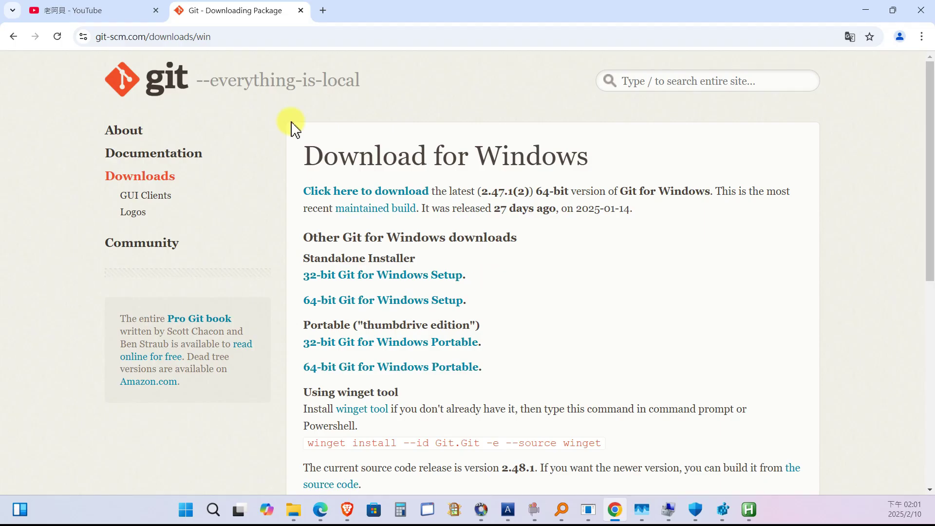
- Search for comfyUI and open the comfyanonymous/ComfyUI repository on GitHub
{"action": "left_click", "coordinate": [271, 39]}
{"action": "key", "text": "BackSpace"}
{"action": "type", "text": "comfyUI"}
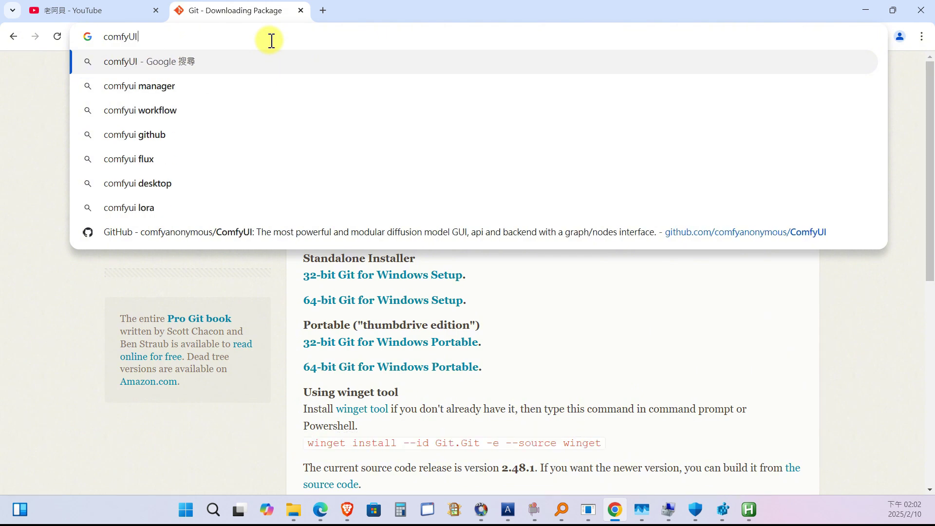
{"action": "key", "text": "Return"}
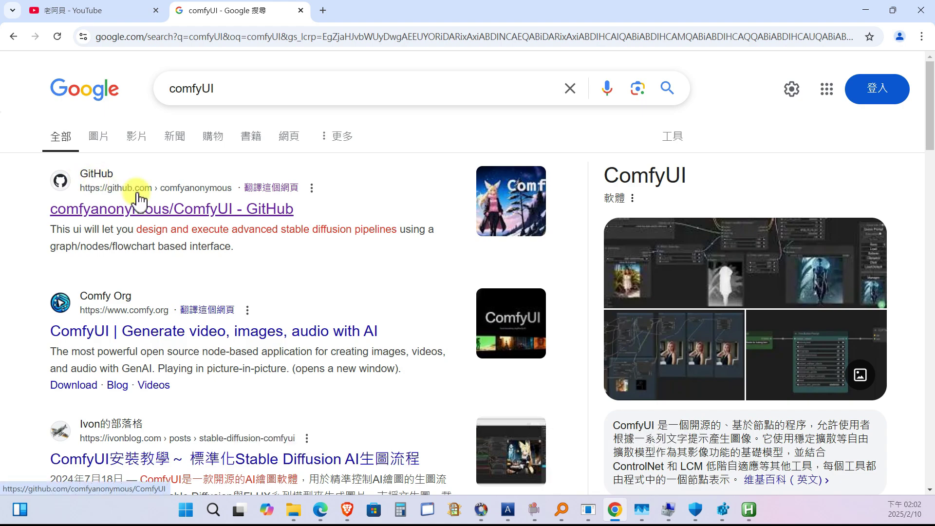
{"action": "left_click", "coordinate": [160, 210]}
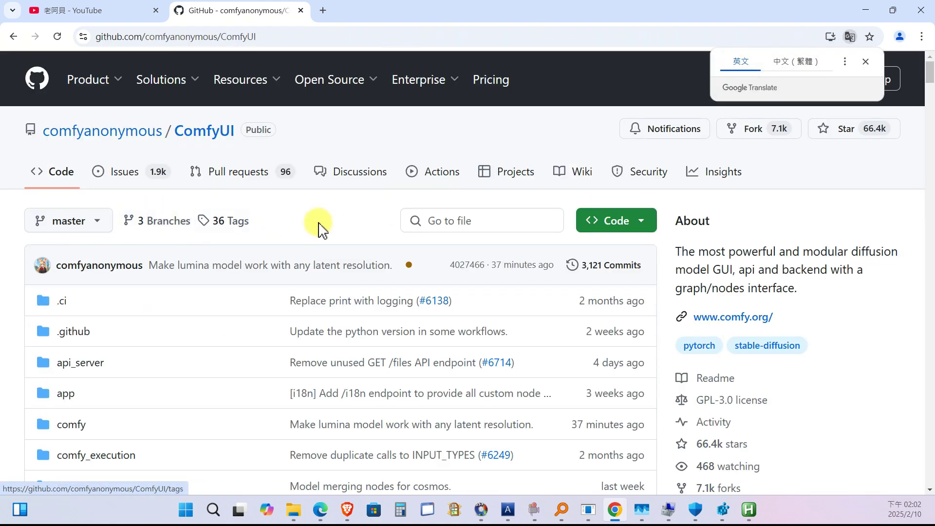
- Scroll the README to Installing > Windows and highlight the portable standalone build sentence
{"action": "scroll", "coordinate": [324, 226], "scroll_direction": "down", "scroll_amount": 7}
{"action": "scroll", "coordinate": [331, 235], "scroll_direction": "down", "scroll_amount": 20}
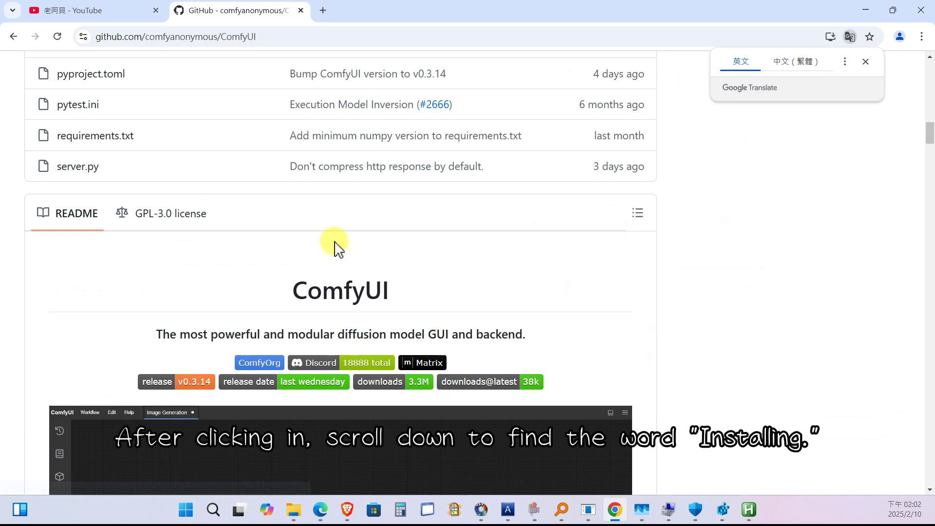
{"action": "scroll", "coordinate": [339, 256], "scroll_direction": "down", "scroll_amount": 20}
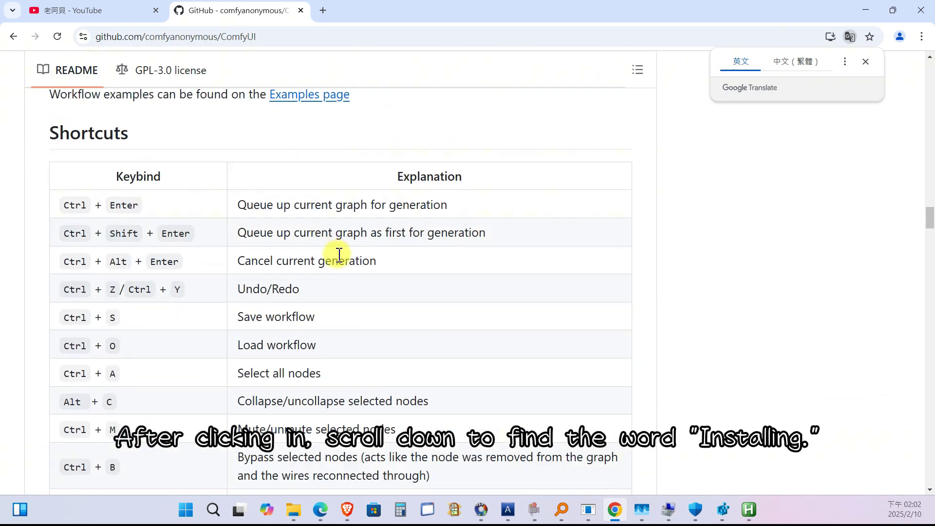
{"action": "scroll", "coordinate": [340, 263], "scroll_direction": "down", "scroll_amount": 9}
{"action": "scroll", "coordinate": [339, 260], "scroll_direction": "up", "scroll_amount": 5}
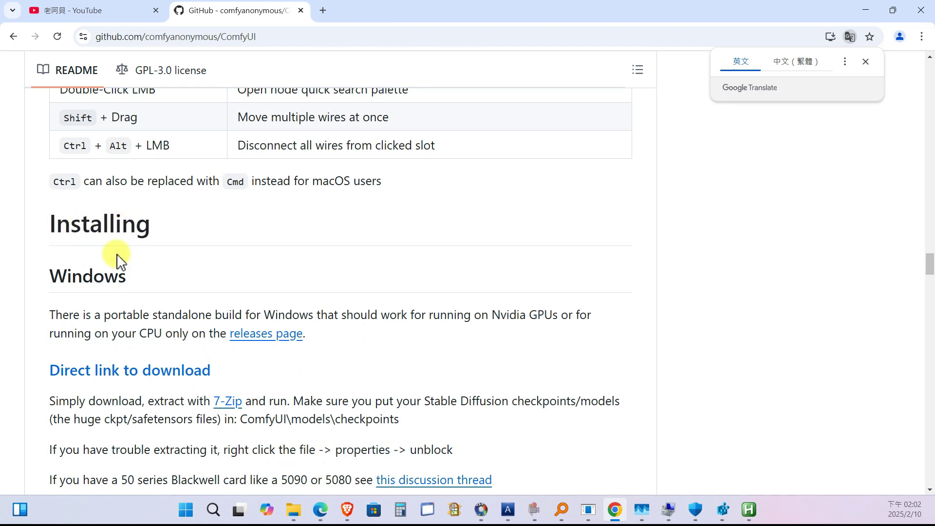
{"action": "left_click_drag", "start_coordinate": [51, 313], "coordinate": [212, 317]}
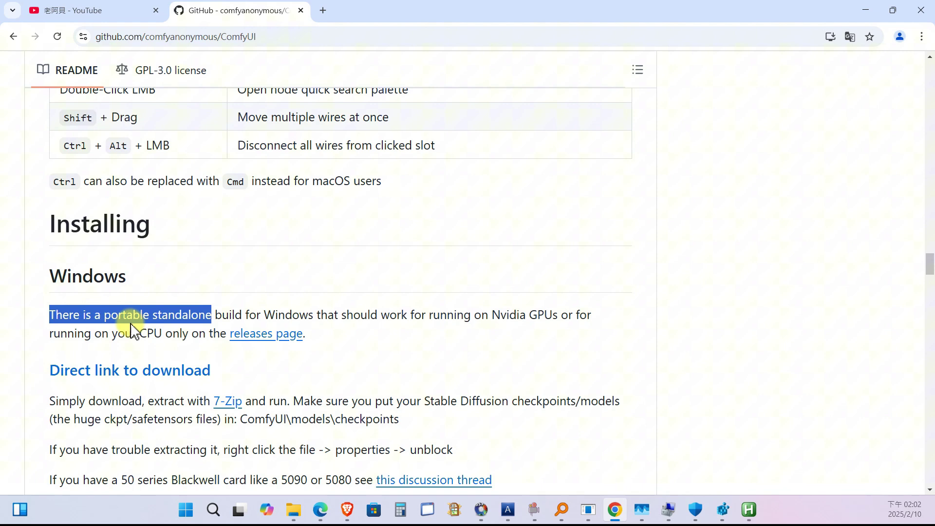
- Start downloading the portable ComfyUI build and choose Local Disk (C:) as the save location
{"action": "left_click", "coordinate": [145, 381]}
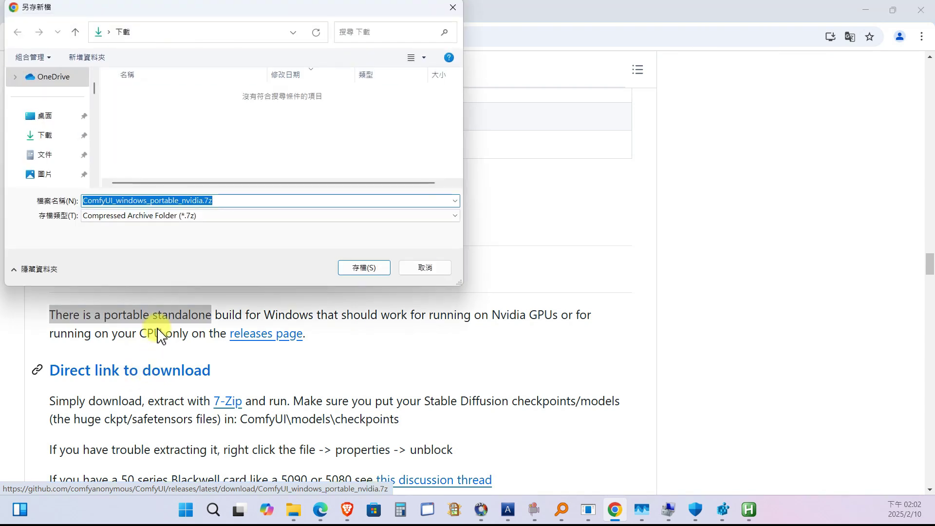
{"action": "left_click", "coordinate": [96, 119]}
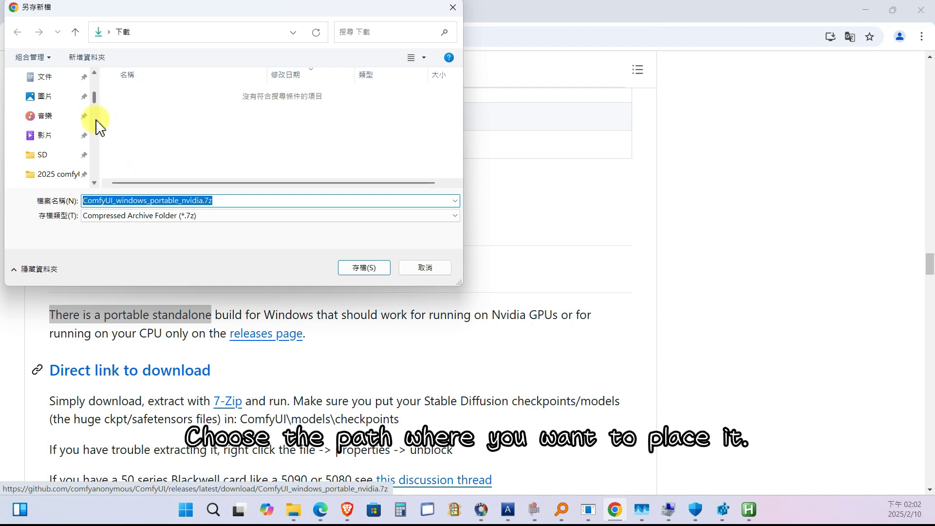
{"action": "left_click", "coordinate": [94, 118]}
{"action": "left_click", "coordinate": [94, 131]}
{"action": "left_click", "coordinate": [74, 183]}
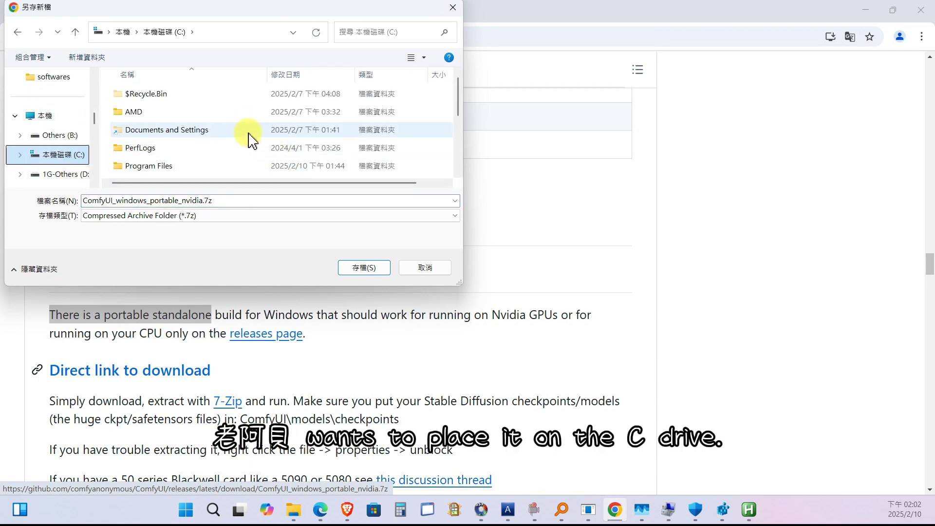
- Create a new folder named SD comfyUI on C: and save ComfyUI_windows_portable_nvidia.7z into it
{"action": "right_click", "coordinate": [246, 144]}
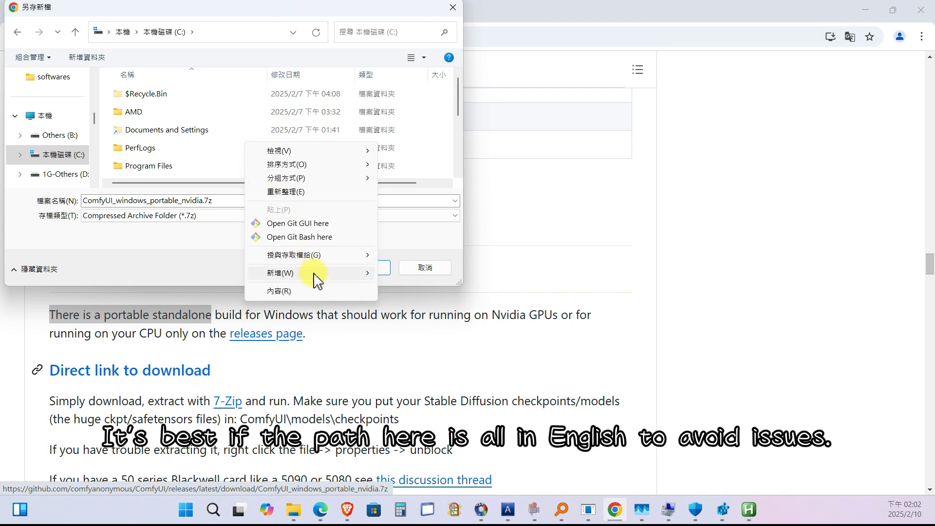
{"action": "mouse_move", "coordinate": [314, 274]}
{"action": "left_click", "coordinate": [396, 274]}
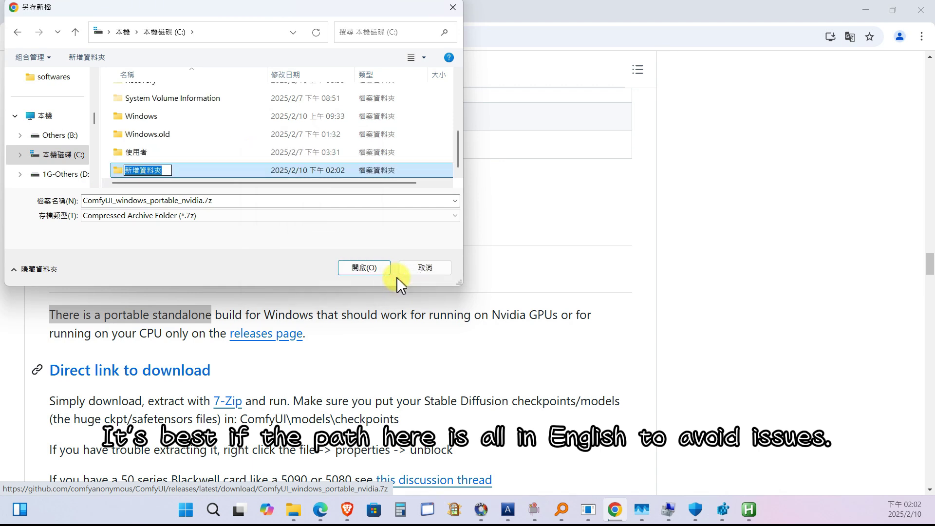
{"action": "type", "text": "SD"}
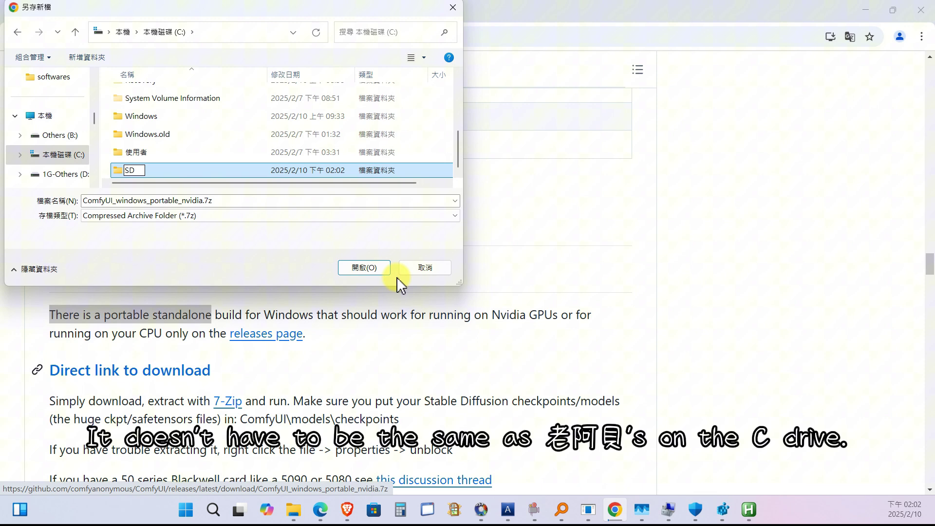
{"action": "type", "text": " comfyUI"}
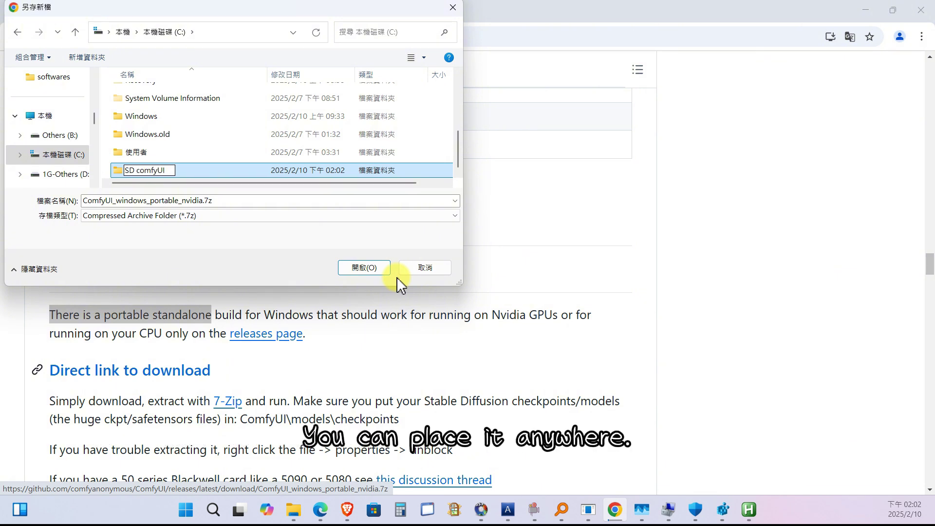
{"action": "key", "text": "Return"}
{"action": "key", "text": "Return"}
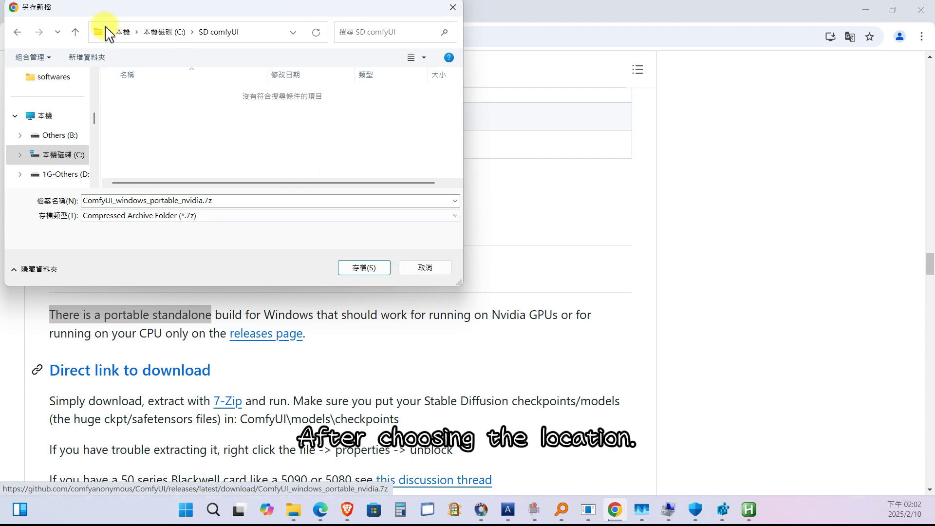
{"action": "left_click", "coordinate": [365, 269]}
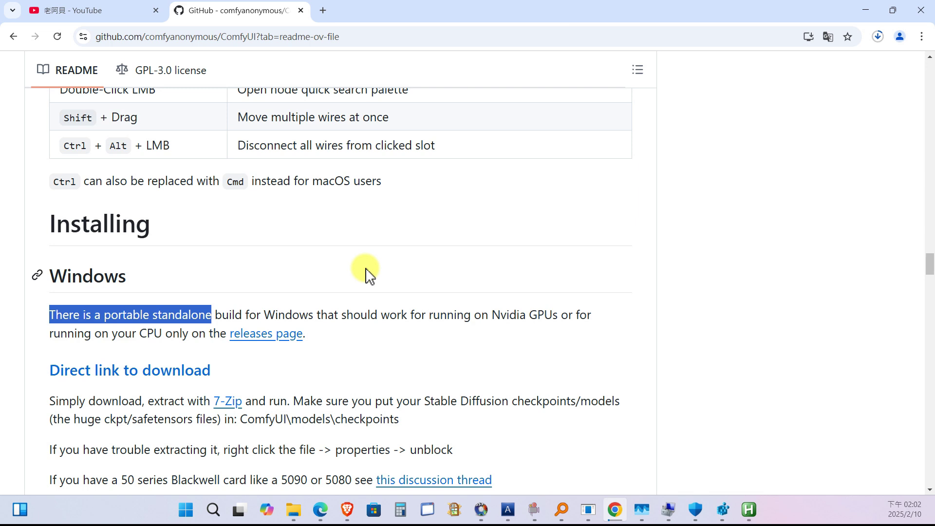
- Show the downloaded ComfyUI 7z archive in File Explorer and extract it here with 7-Zip
{"action": "left_click", "coordinate": [877, 37]}
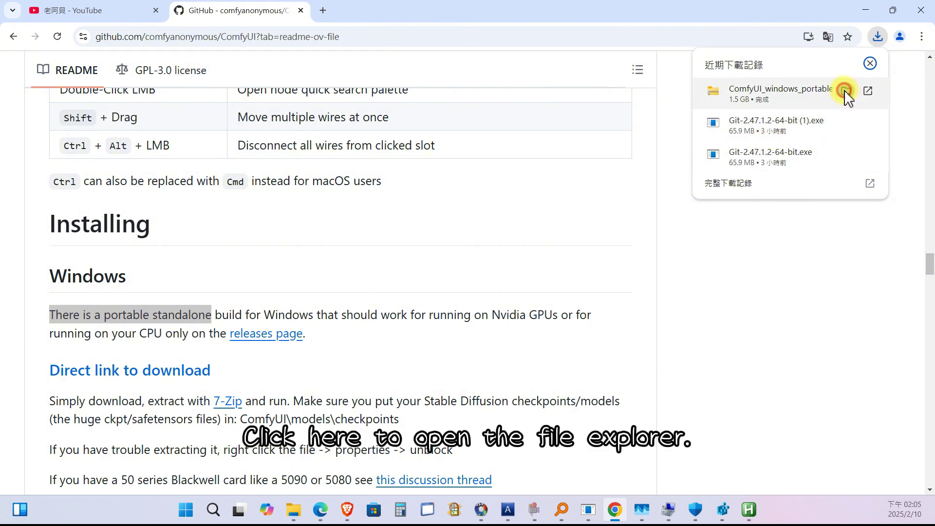
{"action": "left_click", "coordinate": [844, 90]}
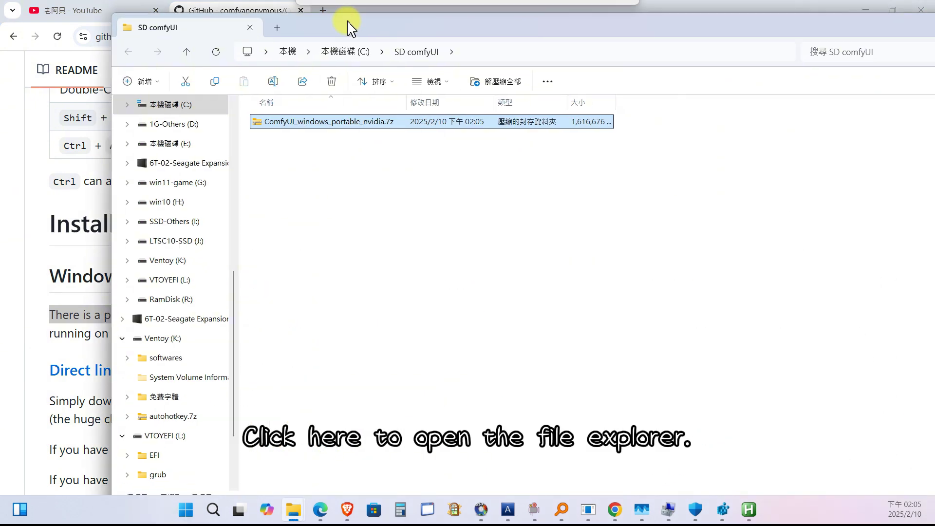
{"action": "left_click_drag", "start_coordinate": [347, 28], "coordinate": [263, 29]}
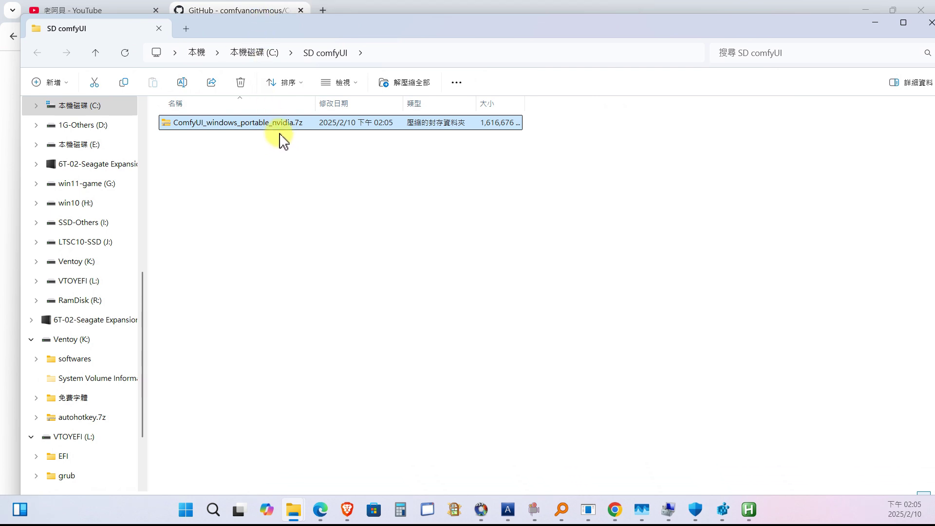
{"action": "left_click_drag", "start_coordinate": [271, 125], "coordinate": [259, 177]}
{"action": "mouse_move", "coordinate": [287, 185]}
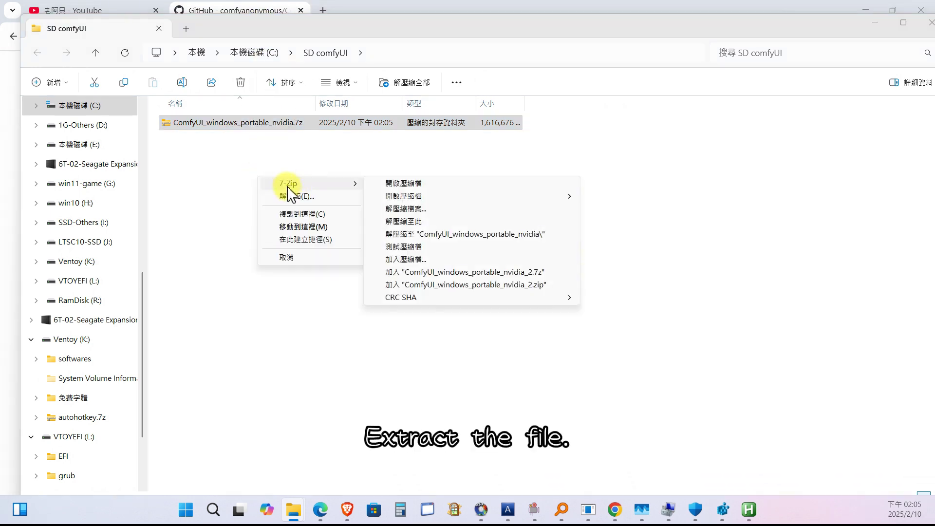
{"action": "left_click", "coordinate": [413, 221]}
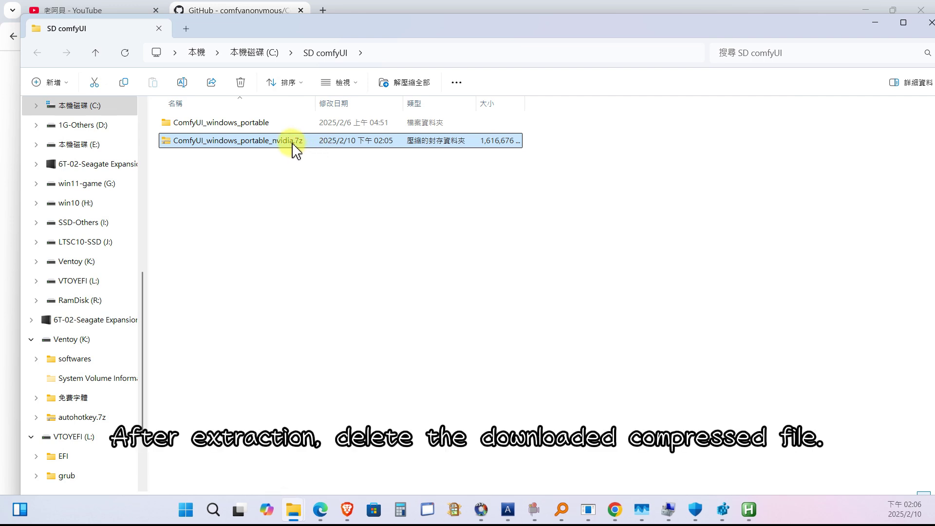
- Delete the 7z archive and open ComfyUI_windows_portable, selecting the NVIDIA GPU launch script
{"action": "right_click", "coordinate": [293, 146]}
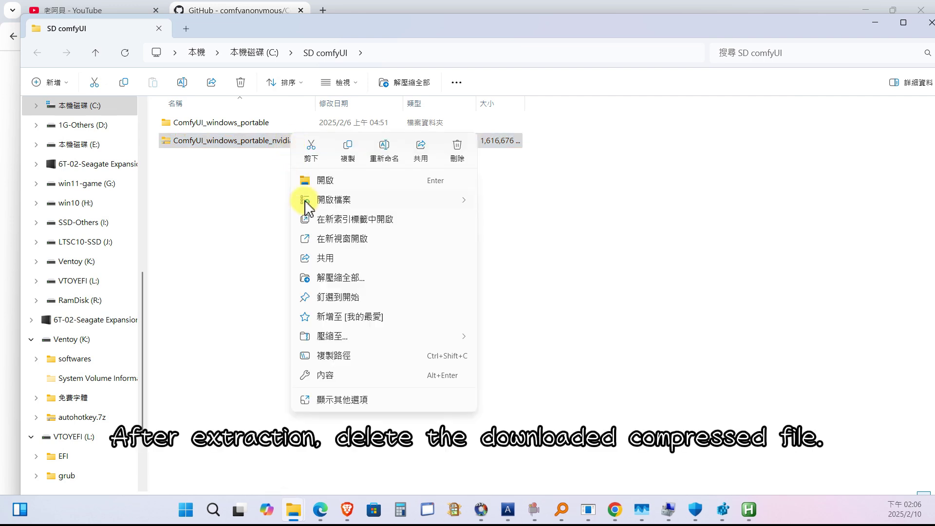
{"action": "left_click", "coordinate": [459, 155]}
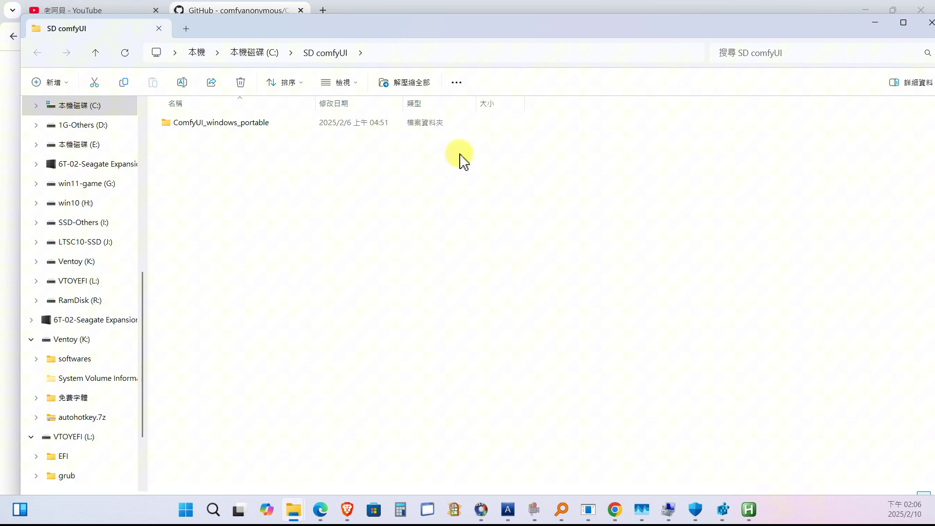
{"action": "double_click", "coordinate": [239, 126]}
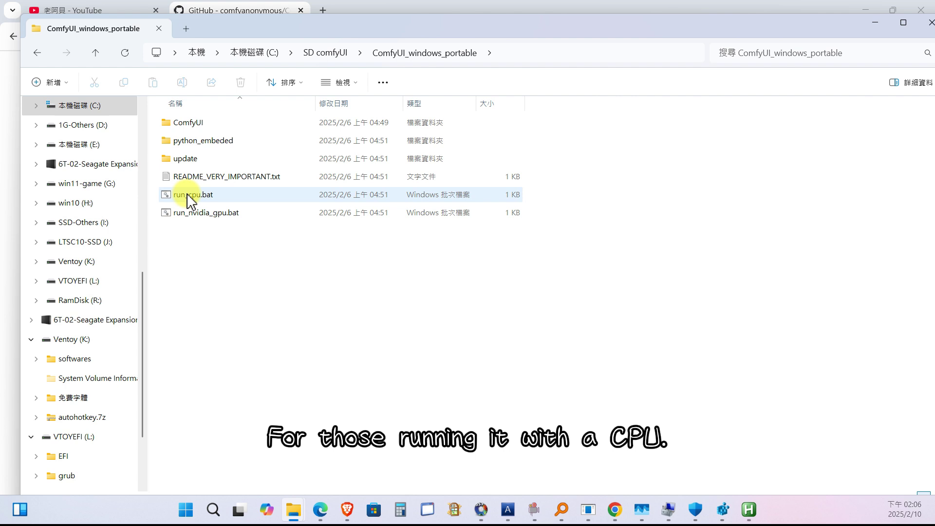
{"action": "left_click", "coordinate": [213, 214]}
- Launch run_nvidia_gpu.bat, close the missing v1-5-pruned-emaonly-fp16 warning, and start a new Chrome tab
{"action": "double_click", "coordinate": [215, 216]}
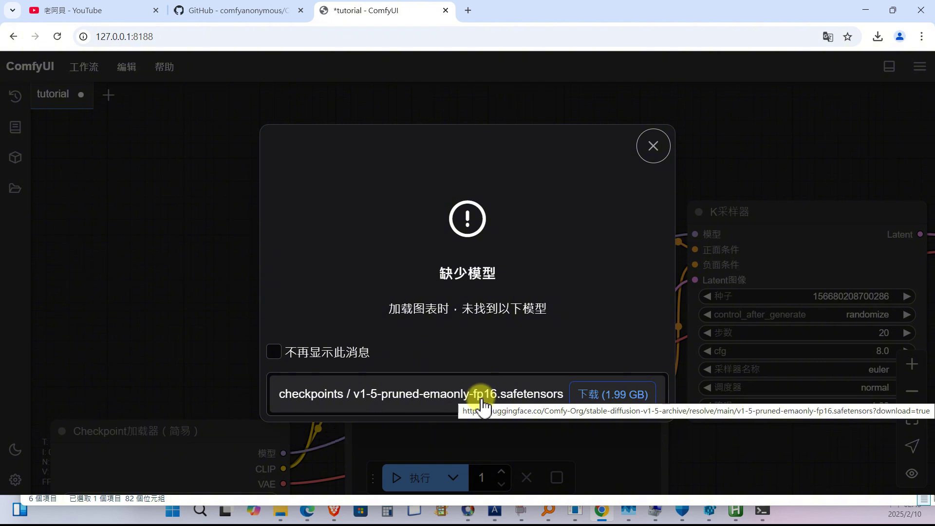
{"action": "left_click", "coordinate": [653, 146]}
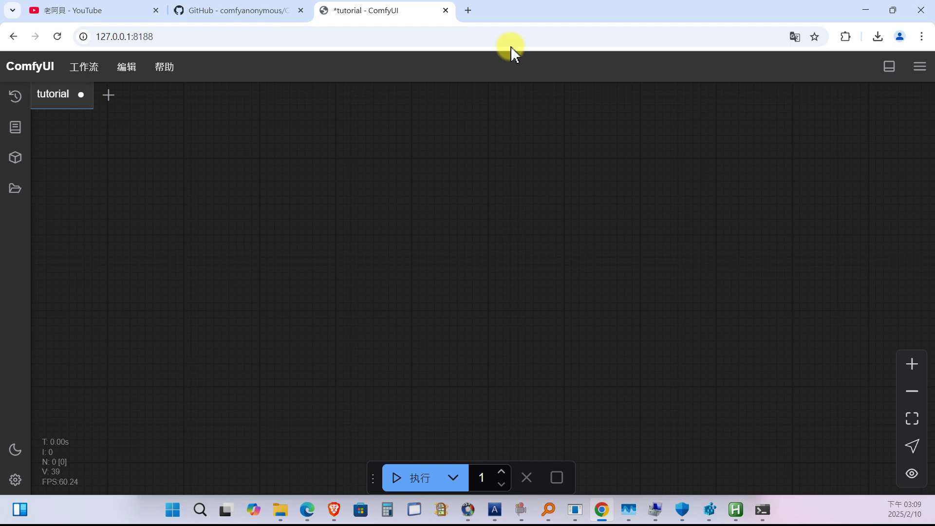
{"action": "left_click", "coordinate": [467, 10]}
- Search Google for civitai and open the Civitai home page
{"action": "left_click", "coordinate": [469, 276]}
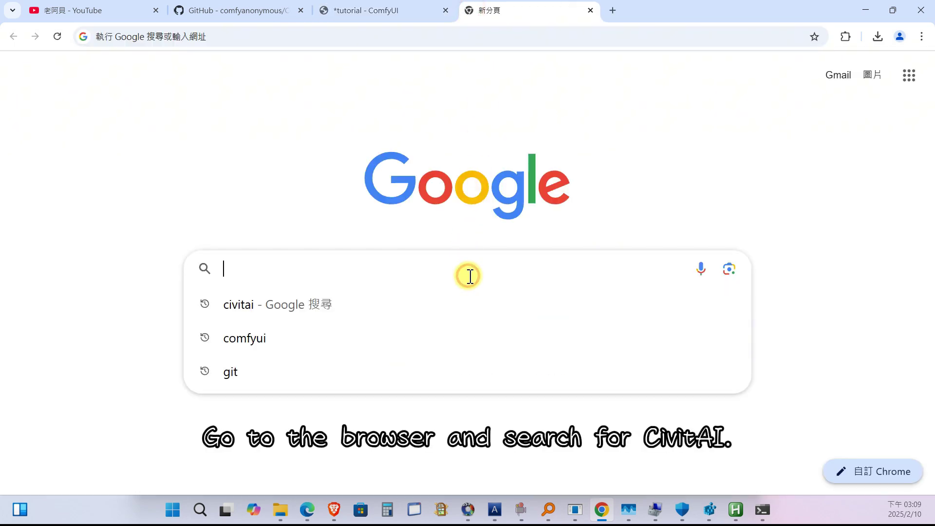
{"action": "type", "text": "civitai"}
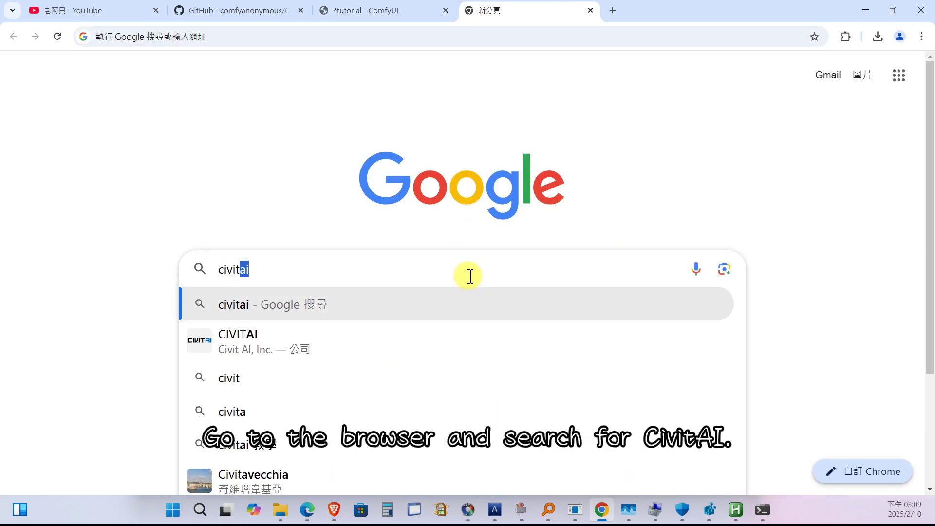
{"action": "key", "text": "Return"}
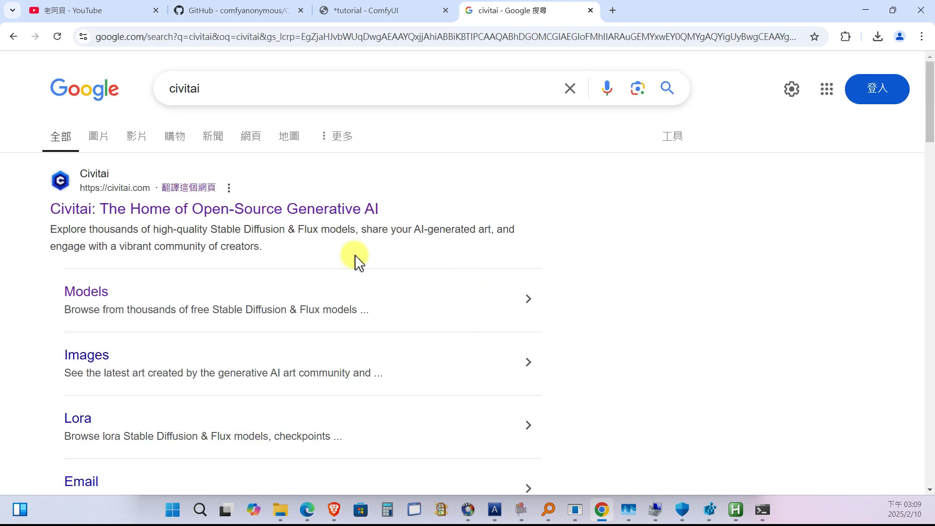
{"action": "left_click", "coordinate": [118, 211]}
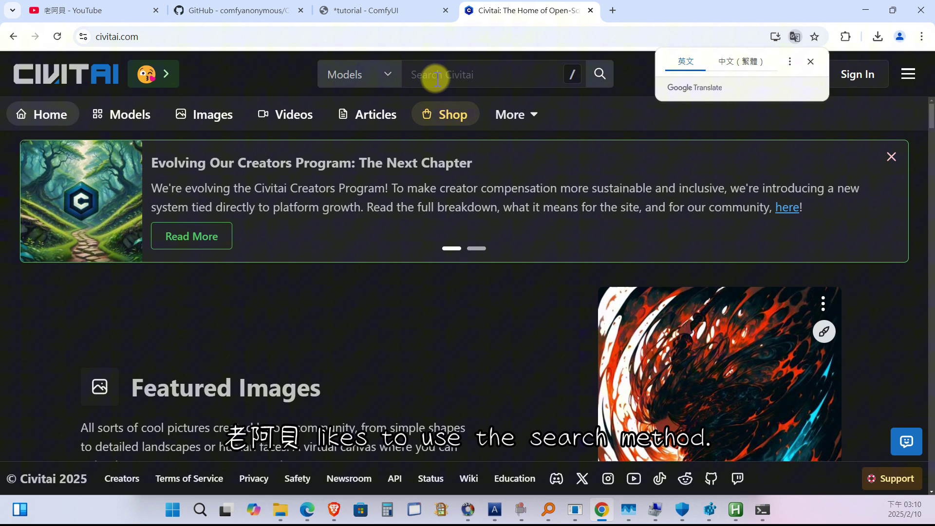
- Search Civitai for korea and filter the results to the SD 1.5 base model
{"action": "left_click", "coordinate": [473, 74]}
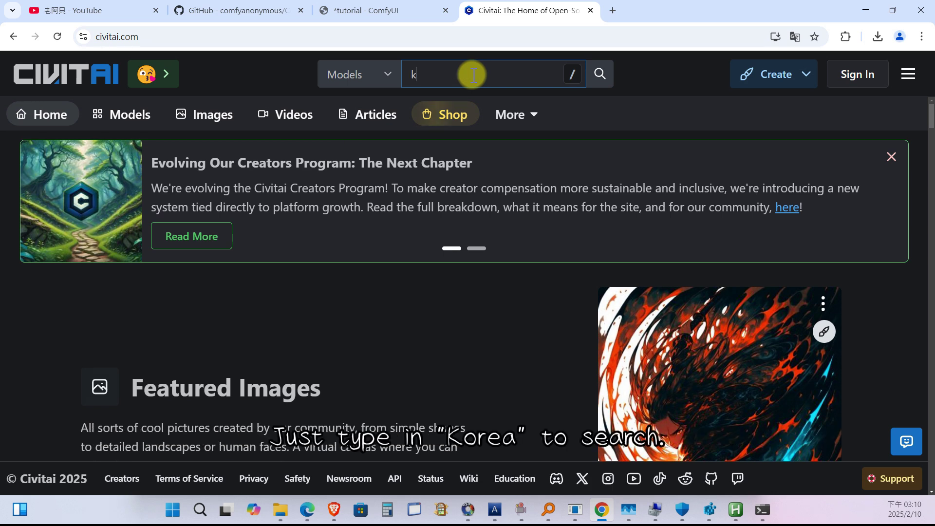
{"action": "type", "text": "orea"}
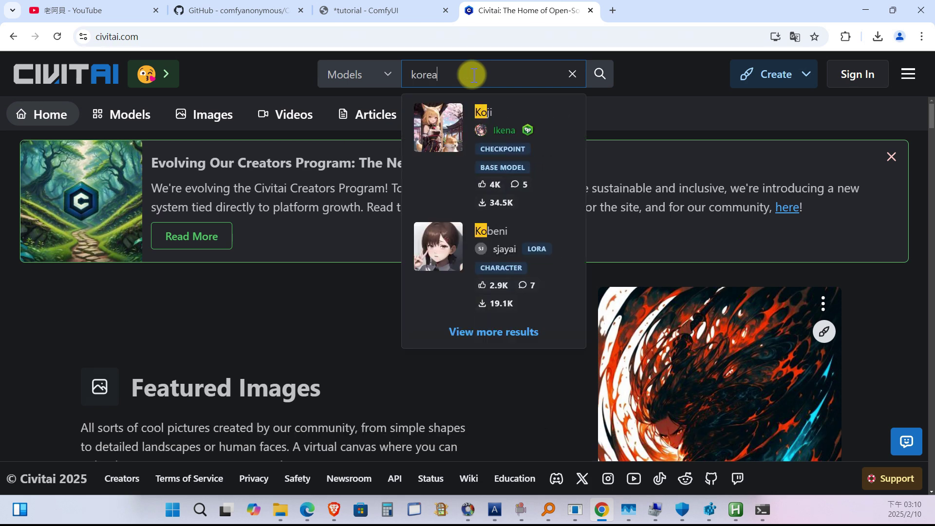
{"action": "key", "text": "Return"}
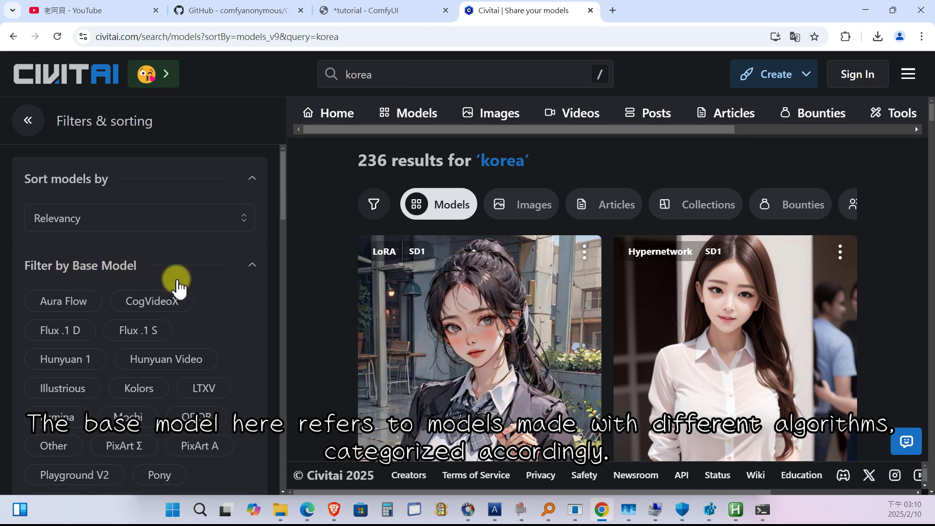
{"action": "scroll", "coordinate": [178, 283], "scroll_direction": "down", "scroll_amount": 6}
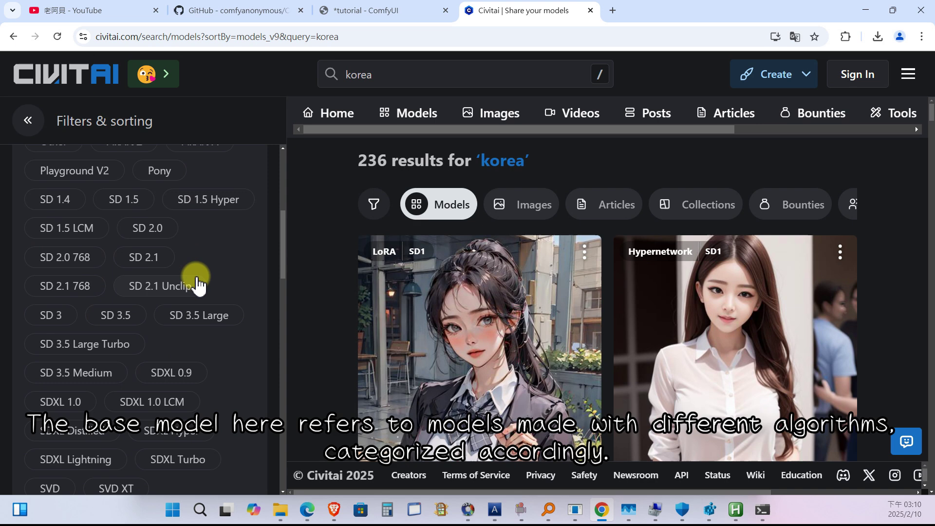
{"action": "scroll", "coordinate": [197, 285], "scroll_direction": "down", "scroll_amount": 2}
{"action": "scroll", "coordinate": [198, 284], "scroll_direction": "up", "scroll_amount": 2}
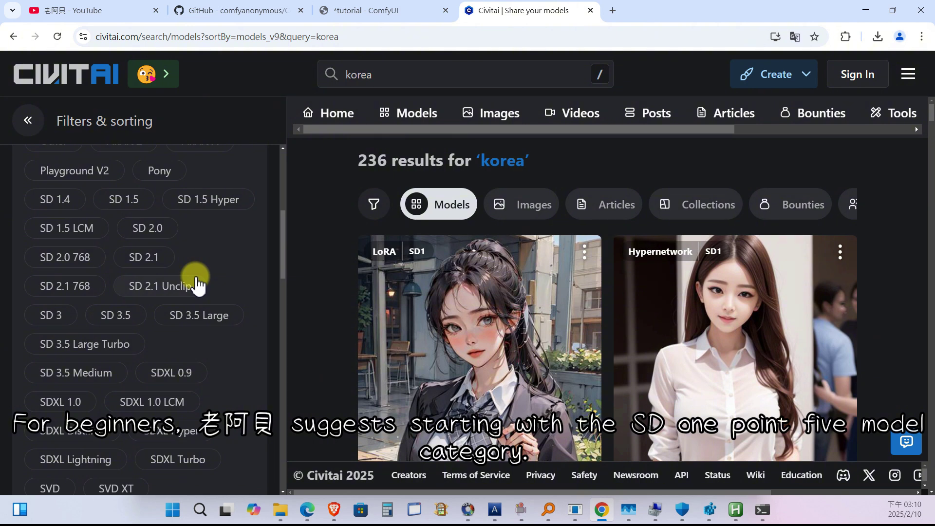
{"action": "left_click", "coordinate": [129, 200]}
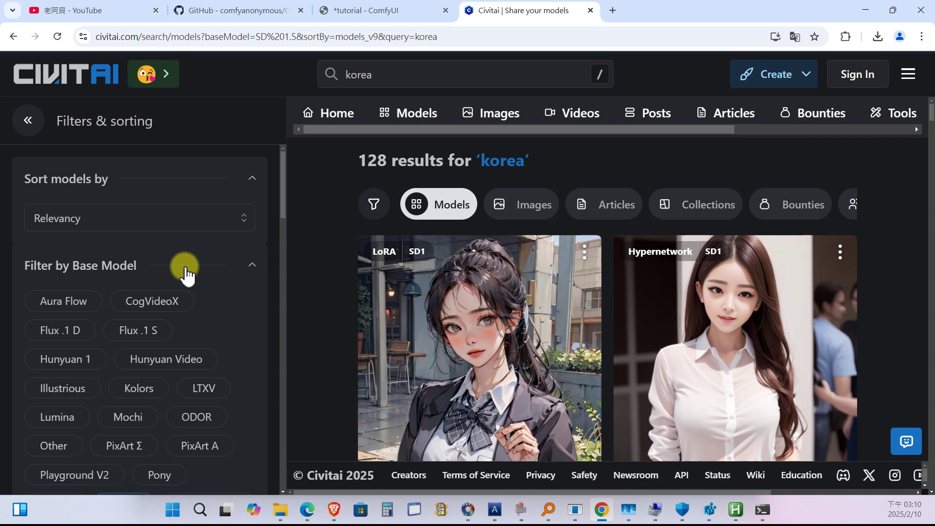
- Filter to Checkpoint models, open chilloutmix_koreanDoll, and download its 1.99 GB checkpoint
{"action": "scroll", "coordinate": [187, 276], "scroll_direction": "down", "scroll_amount": 4}
{"action": "scroll", "coordinate": [186, 275], "scroll_direction": "down", "scroll_amount": 8}
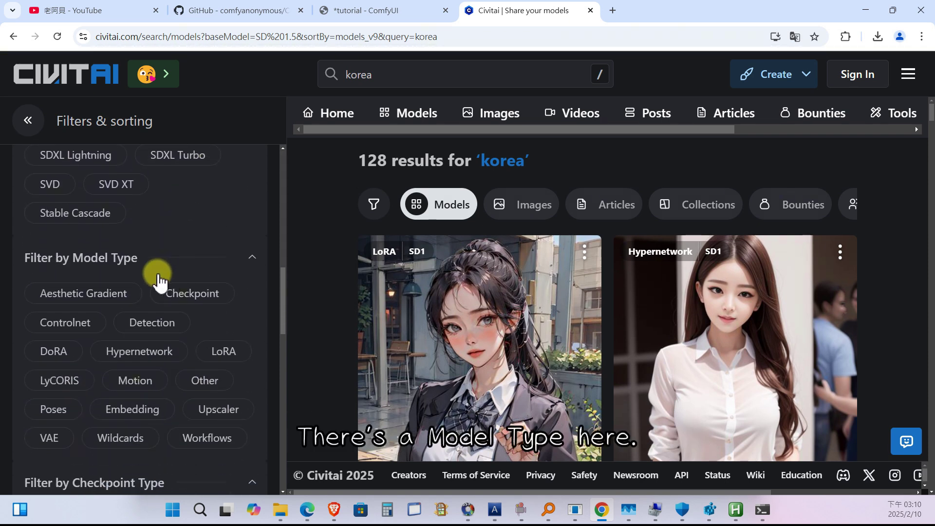
{"action": "left_click", "coordinate": [203, 294]}
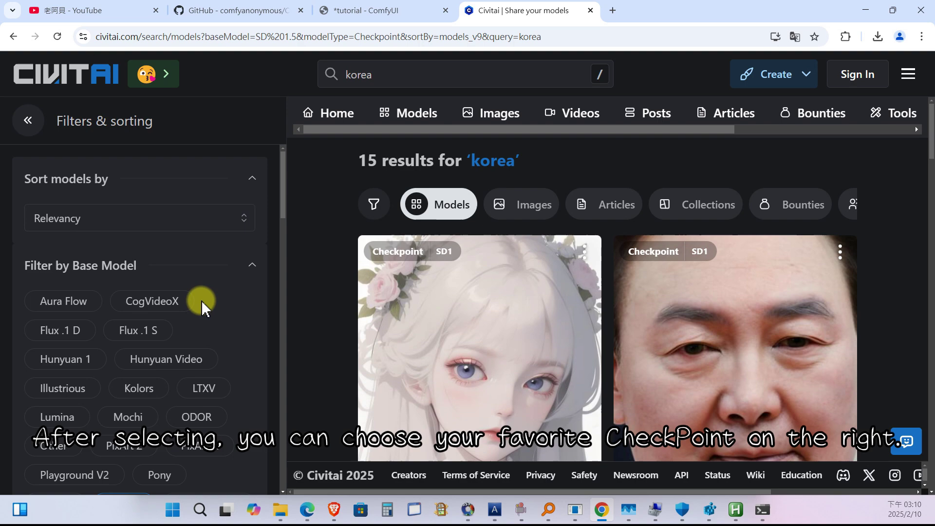
{"action": "scroll", "coordinate": [648, 255], "scroll_direction": "down", "scroll_amount": 5}
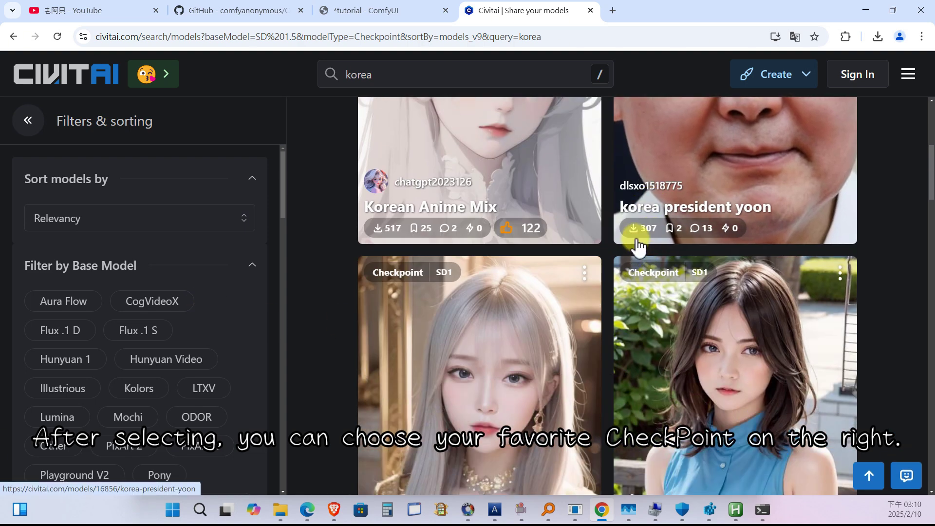
{"action": "scroll", "coordinate": [638, 246], "scroll_direction": "down", "scroll_amount": 2}
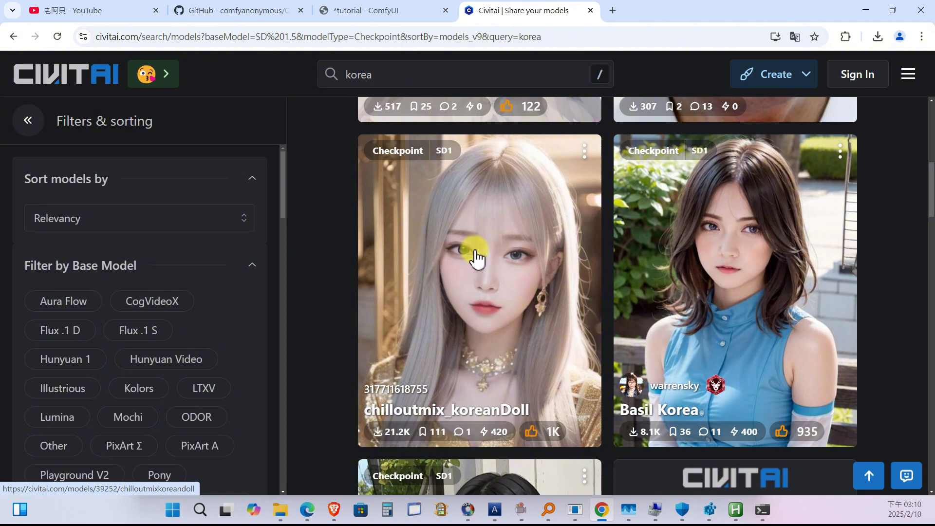
{"action": "left_click", "coordinate": [475, 254]}
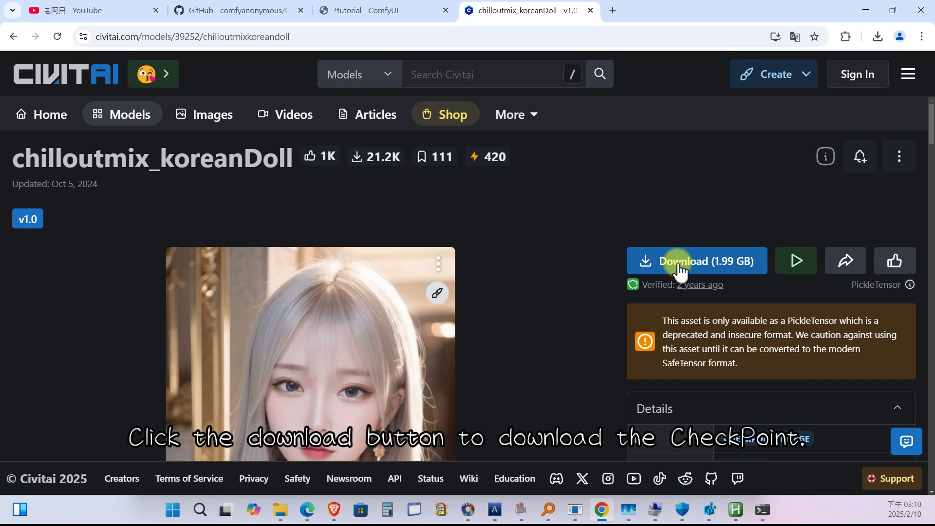
{"action": "left_click", "coordinate": [703, 262]}
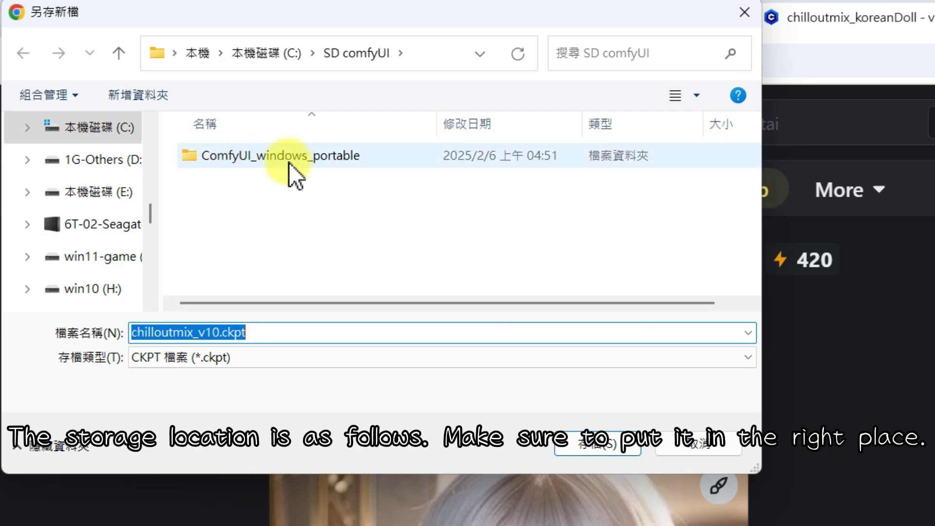
- Save chilloutmix_v10.ckpt into ComfyUI_windows_portable/ComfyUI/models/checkpoints
{"action": "double_click", "coordinate": [274, 163]}
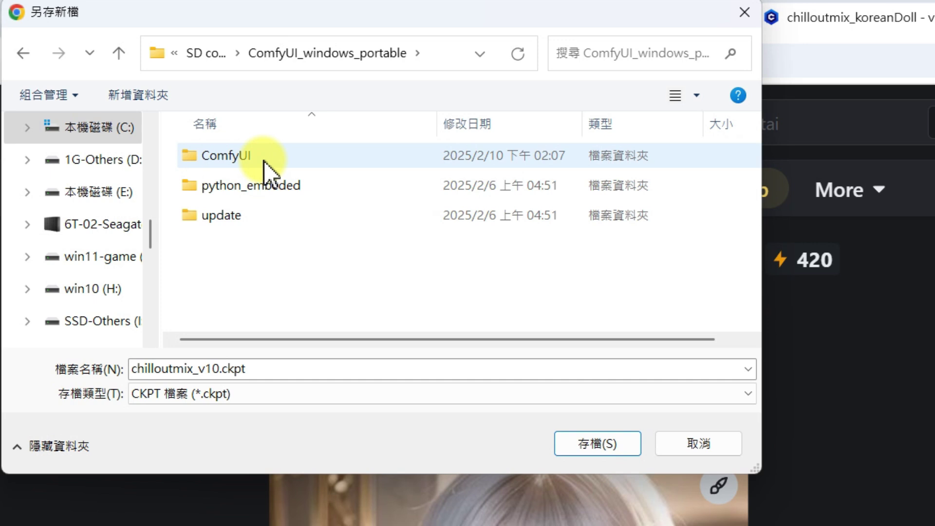
{"action": "double_click", "coordinate": [264, 162]}
{"action": "scroll", "coordinate": [268, 205], "scroll_direction": "down", "scroll_amount": 3}
{"action": "scroll", "coordinate": [269, 205], "scroll_direction": "down", "scroll_amount": 1}
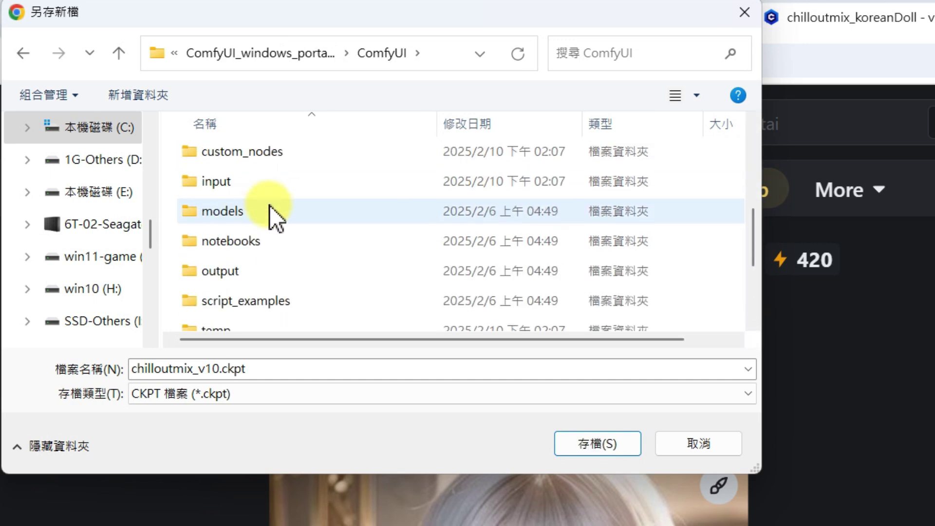
{"action": "left_click", "coordinate": [302, 202]}
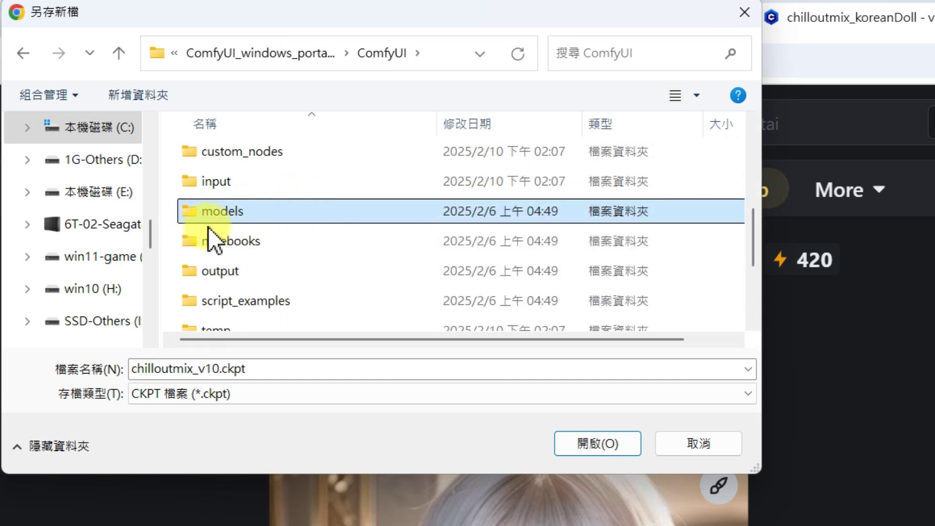
{"action": "double_click", "coordinate": [287, 212]}
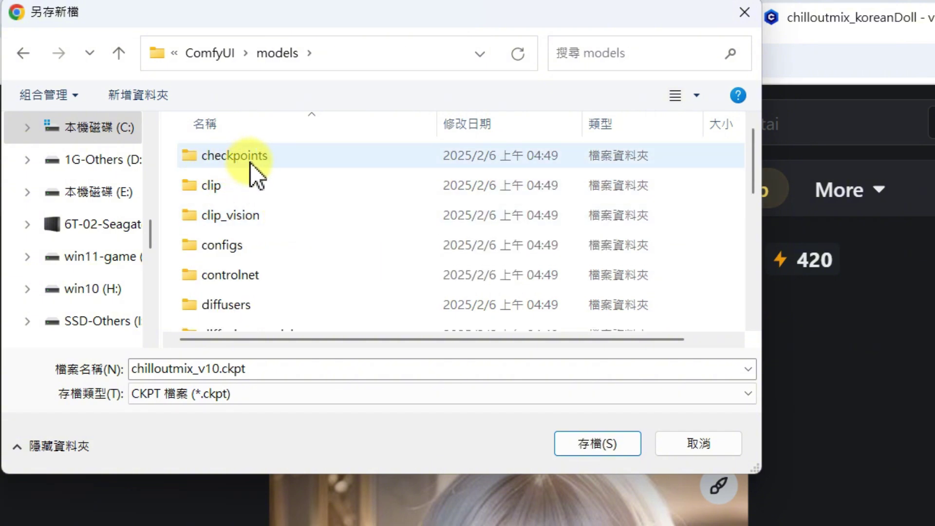
{"action": "double_click", "coordinate": [334, 159]}
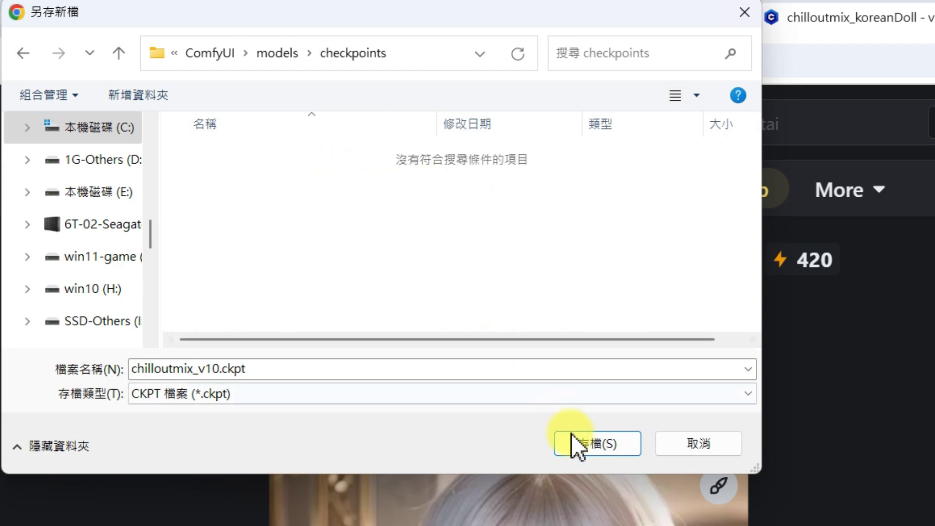
{"action": "left_click", "coordinate": [592, 446]}
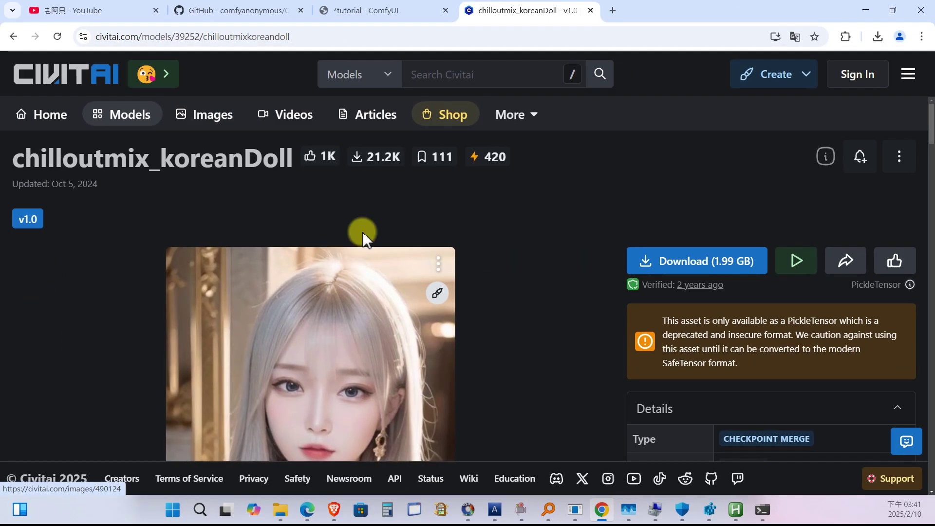
- Close the tutorial workflow without saving, leaving the default node graph
{"action": "left_click", "coordinate": [378, 20]}
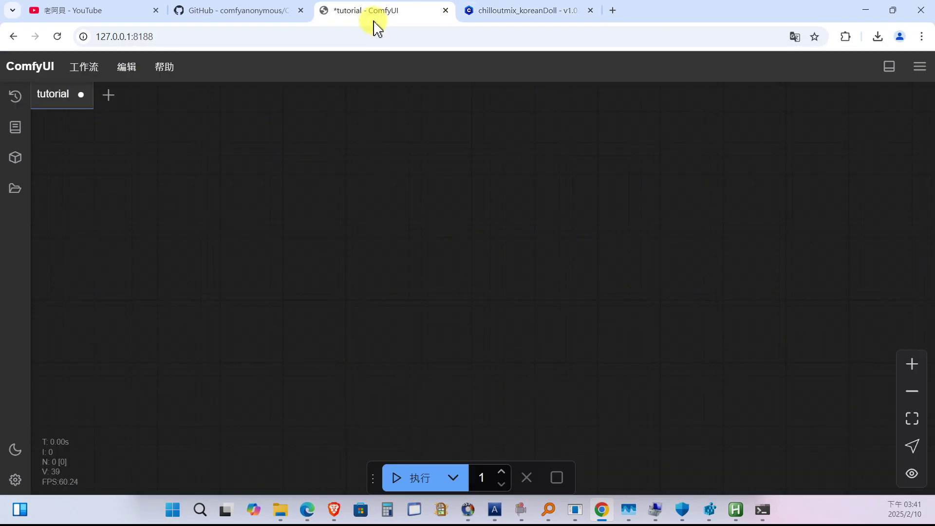
{"action": "left_click", "coordinate": [81, 94]}
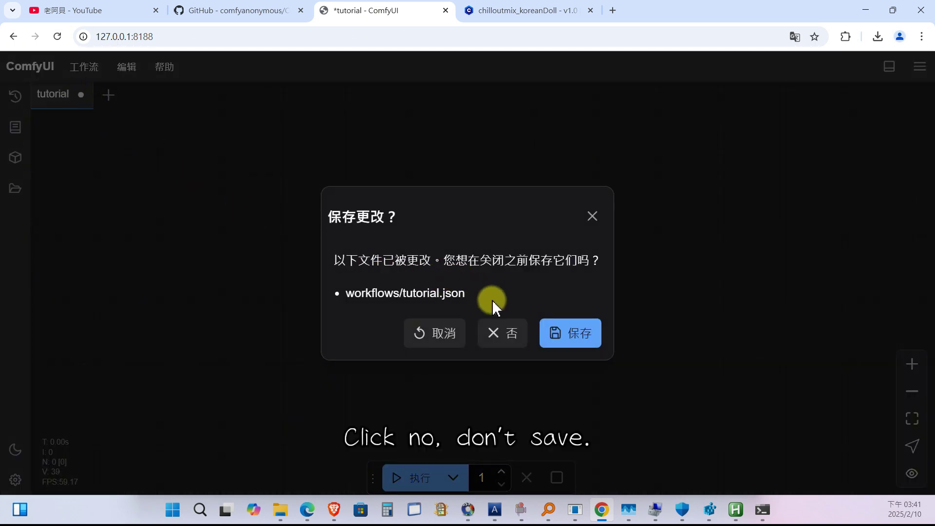
{"action": "left_click", "coordinate": [502, 333]}
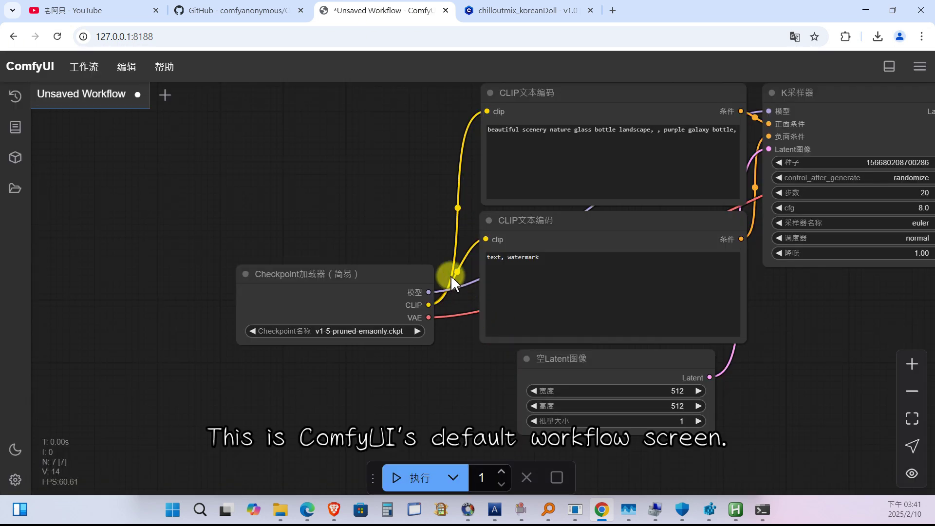
{"action": "left_click_drag", "start_coordinate": [397, 198], "coordinate": [370, 191]}
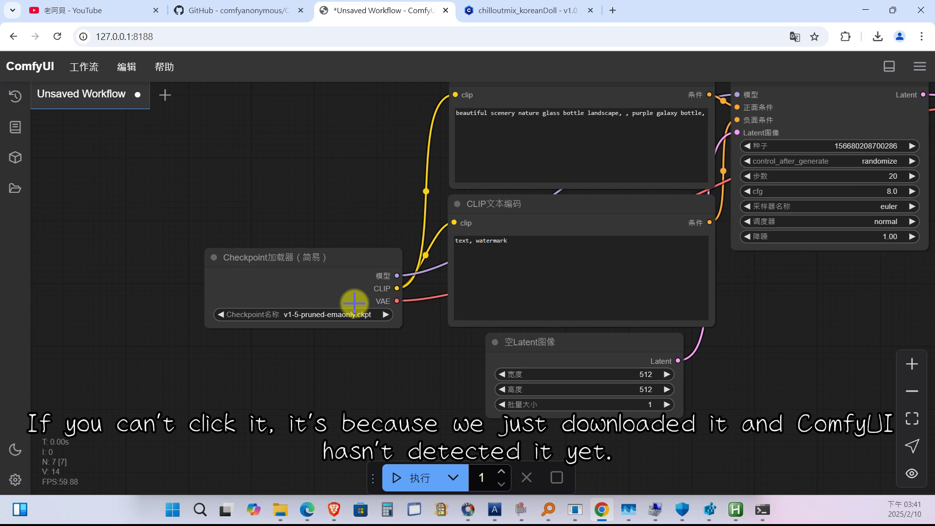
- Refresh node definitions with R and set the Checkpoint loader to chilloutmix_v10.ckpt
{"action": "left_click", "coordinate": [346, 288]}
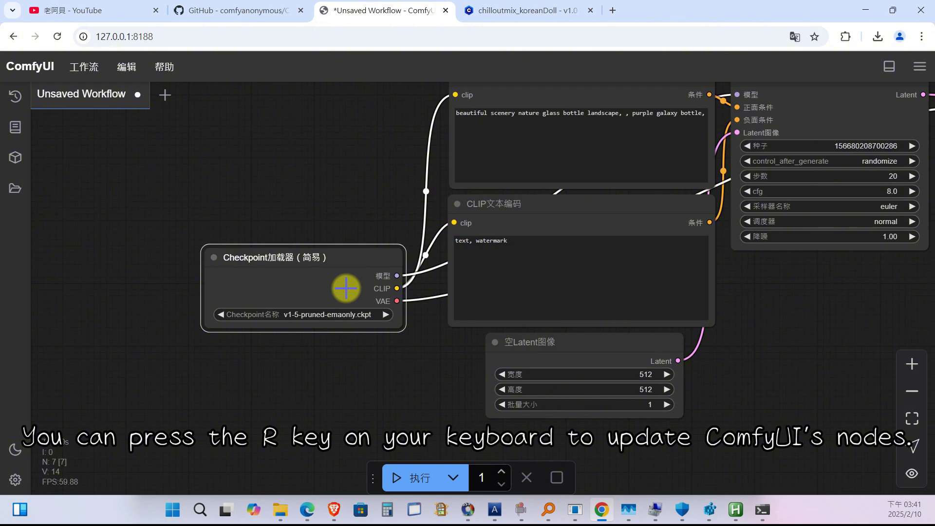
{"action": "key", "text": "r"}
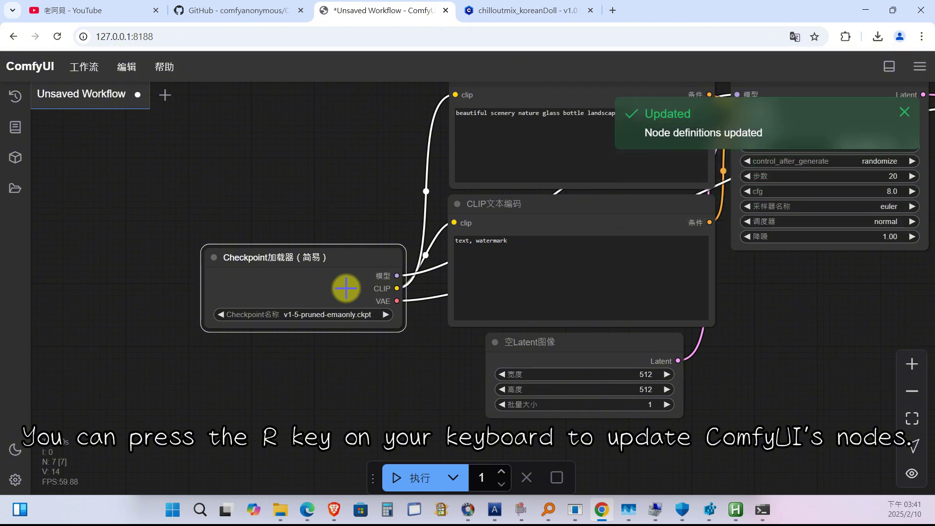
{"action": "left_click", "coordinate": [363, 315]}
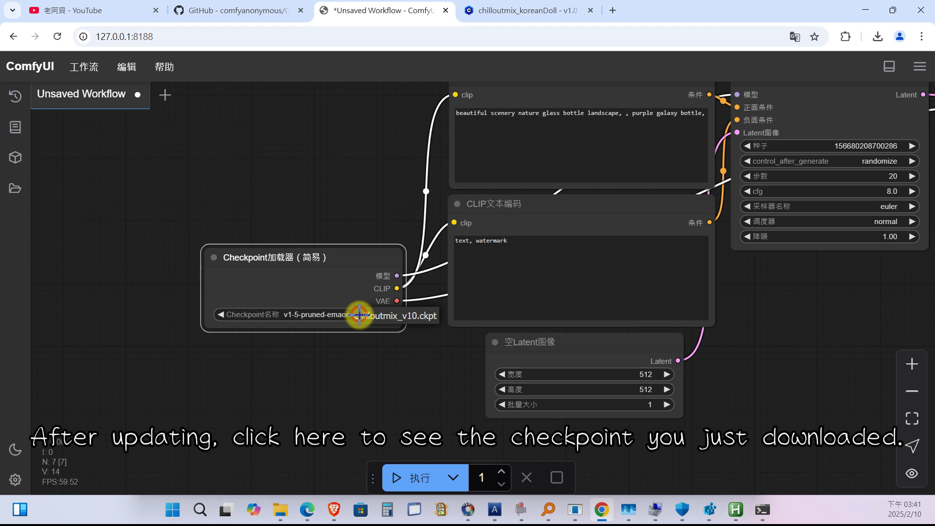
{"action": "left_click", "coordinate": [404, 318]}
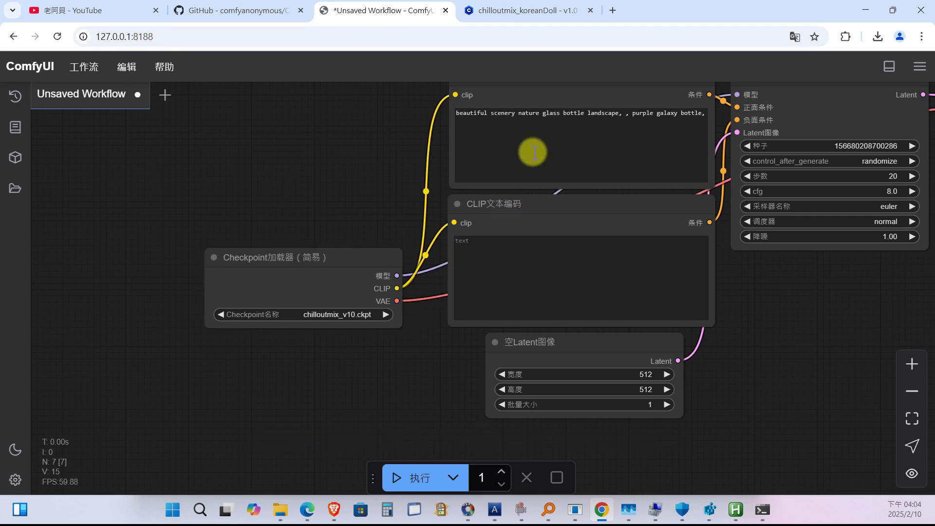
- Run the default workflow with the new checkpoint and view the purple galaxy glass bottle output
{"action": "left_click_drag", "start_coordinate": [540, 115], "coordinate": [486, 119]}
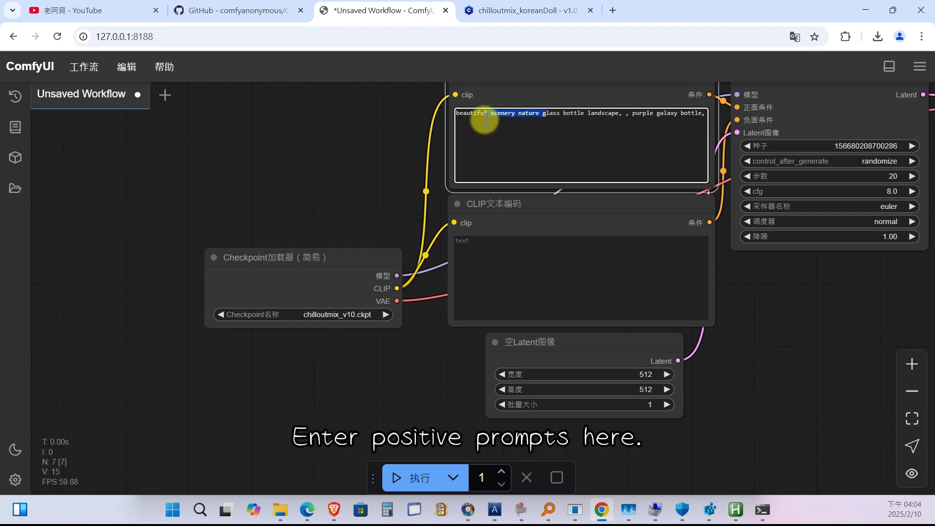
{"action": "left_click", "coordinate": [560, 276]}
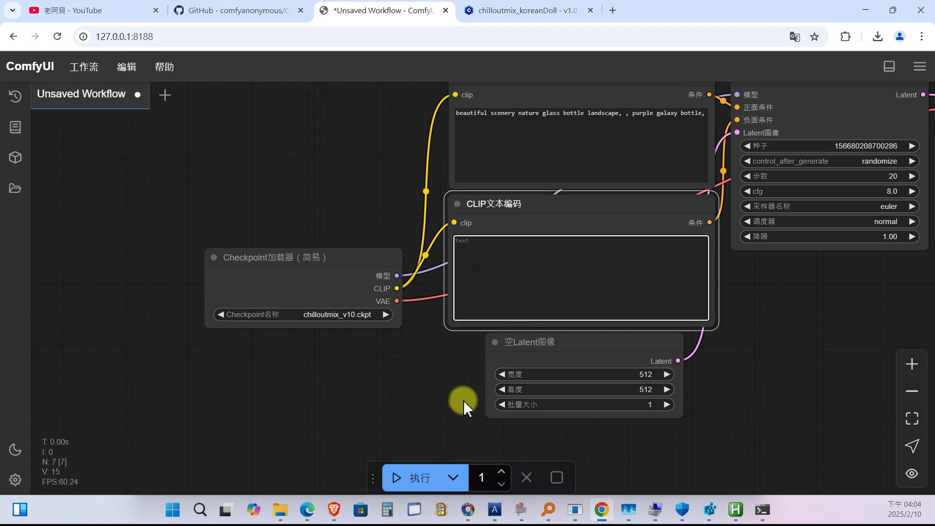
{"action": "left_click", "coordinate": [417, 477]}
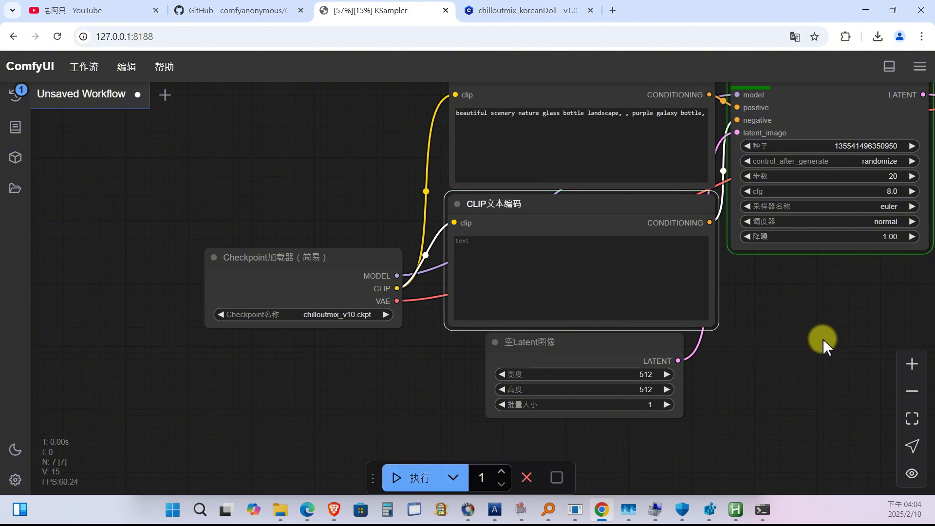
{"action": "left_click_drag", "start_coordinate": [824, 338], "coordinate": [471, 405]}
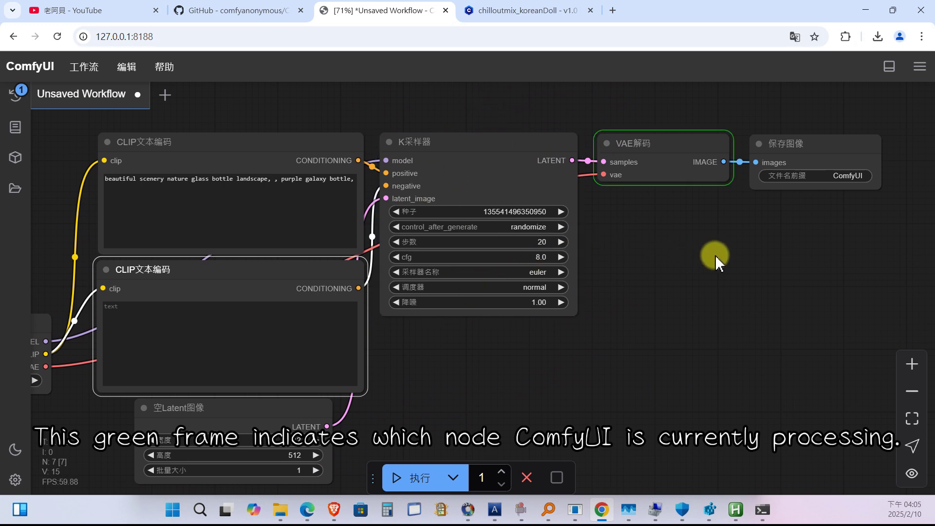
{"action": "left_click_drag", "start_coordinate": [716, 259], "coordinate": [604, 266]}
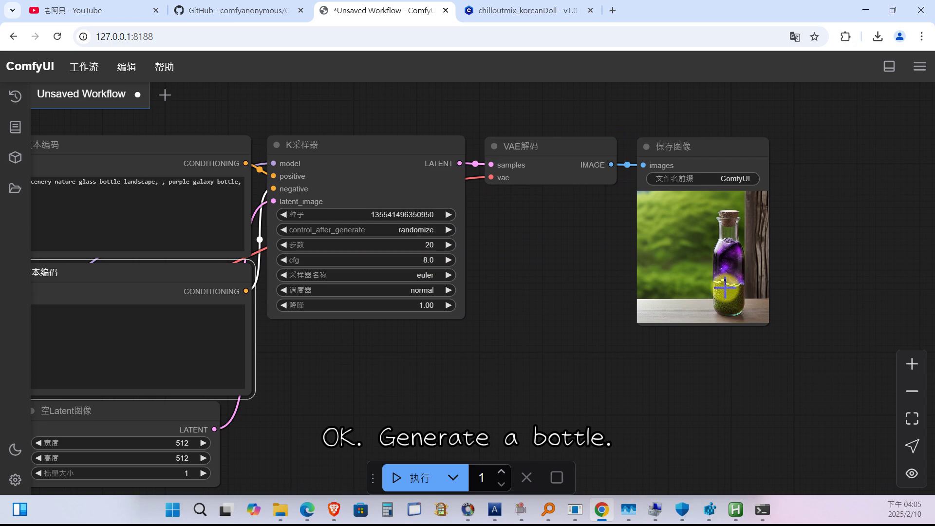
- Replace ComfyUI's positive prompt with the white-haired girl example image's positive prompt from Civitai
{"action": "left_click", "coordinate": [527, 15]}
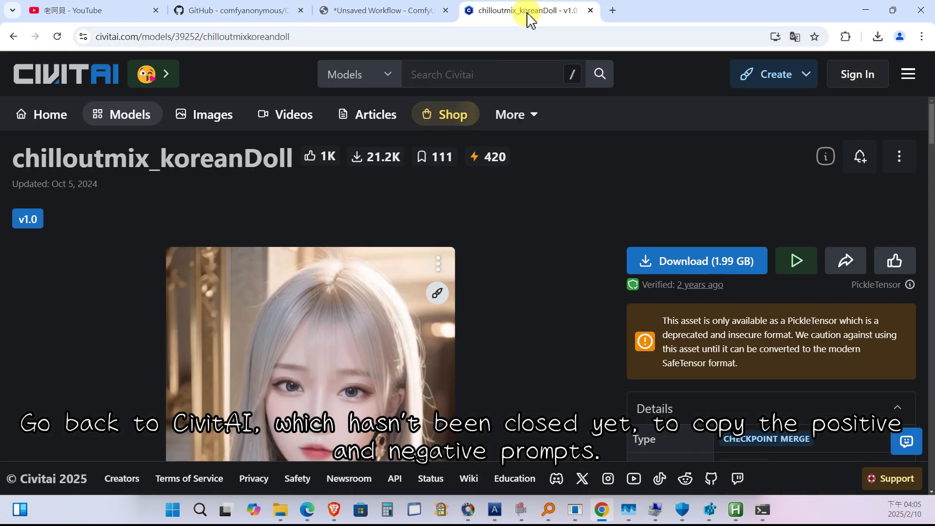
{"action": "left_click", "coordinate": [359, 368]}
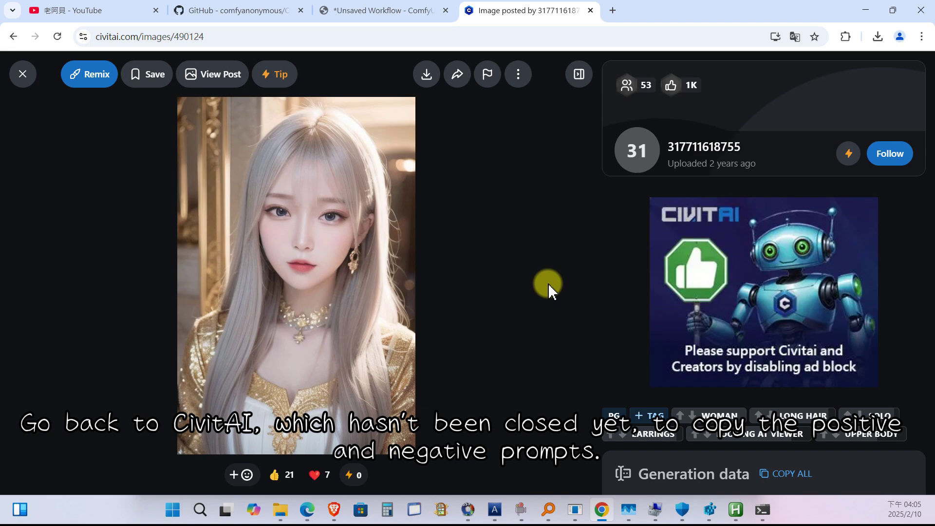
{"action": "scroll", "coordinate": [609, 311], "scroll_direction": "down", "scroll_amount": 8}
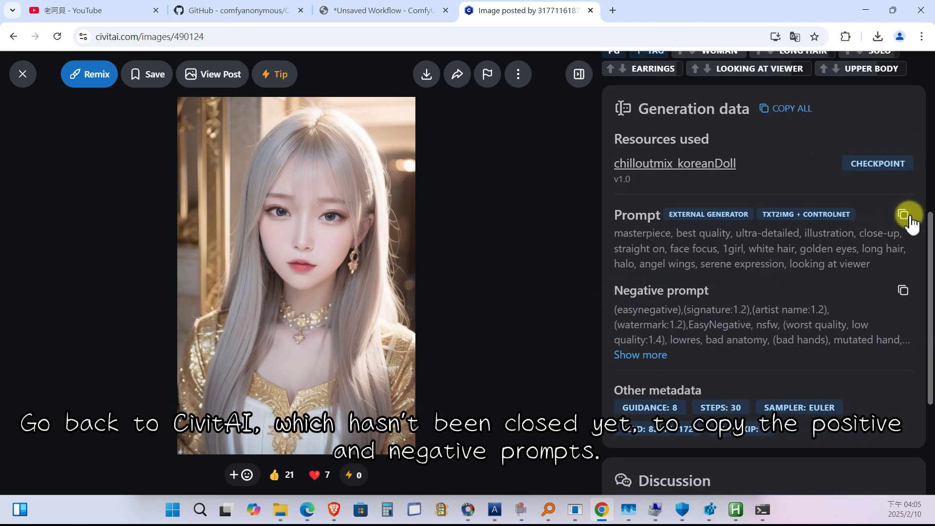
{"action": "left_click", "coordinate": [904, 215]}
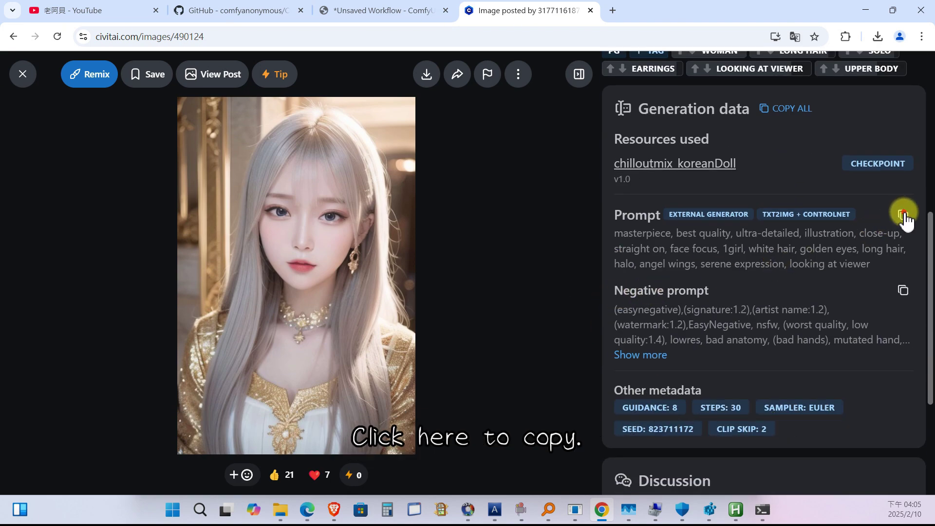
{"action": "left_click", "coordinate": [391, 10]}
{"action": "left_click", "coordinate": [192, 208]}
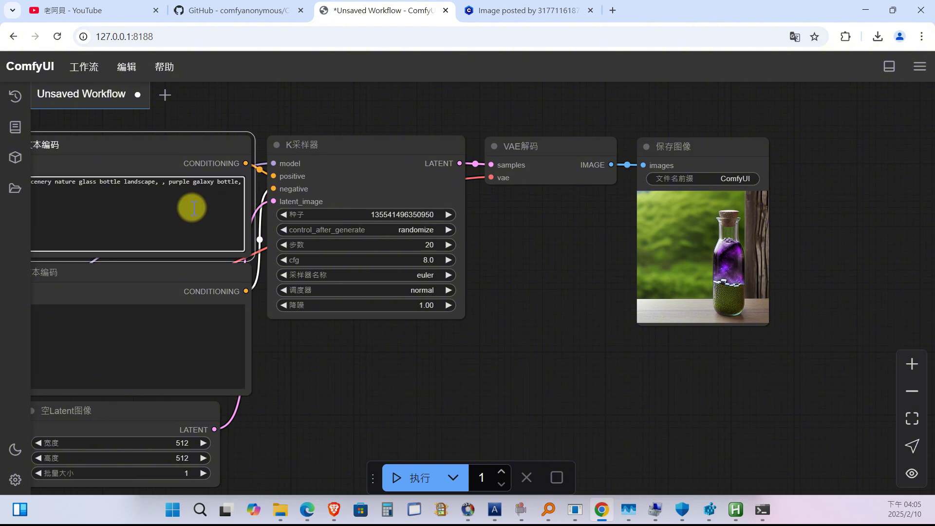
{"action": "key", "text": "ctrl+a"}
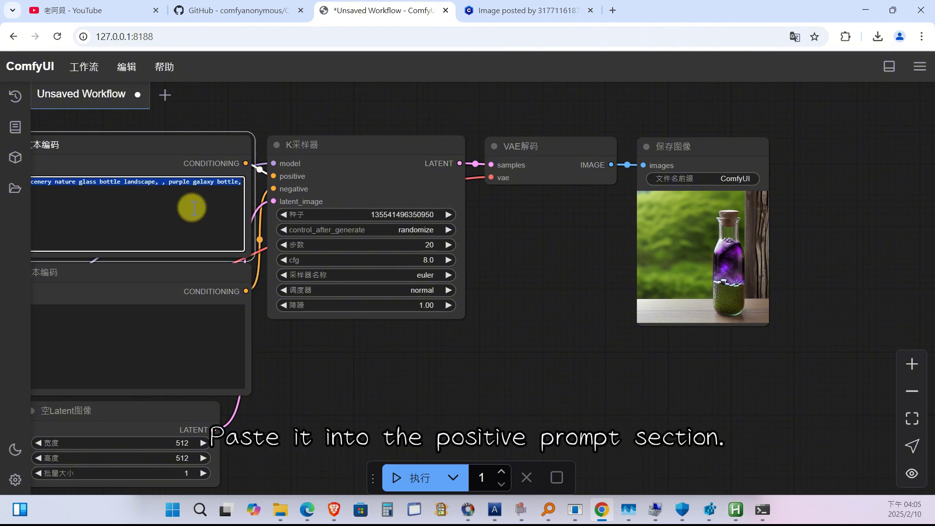
{"action": "key", "text": "ctrl+v"}
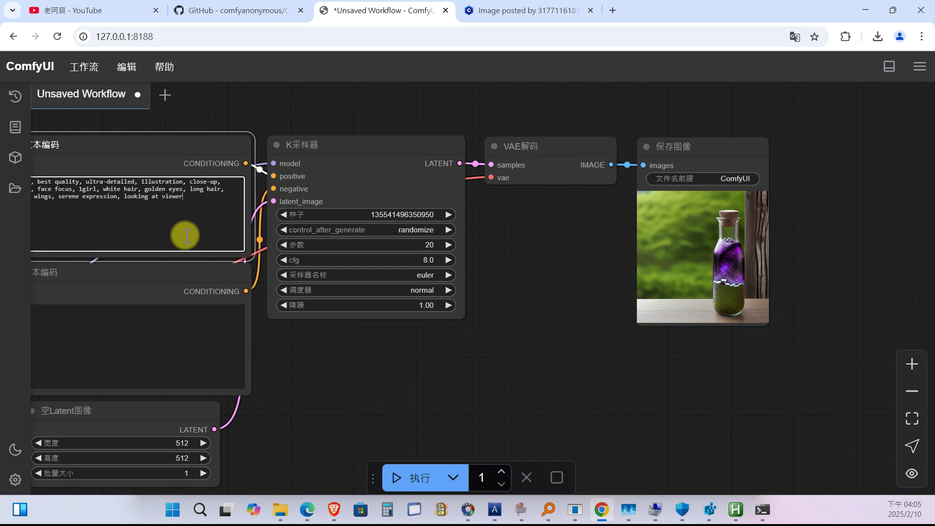
- Paste the example image's negative prompt into ComfyUI's negative prompt box
{"action": "left_click", "coordinate": [510, 13]}
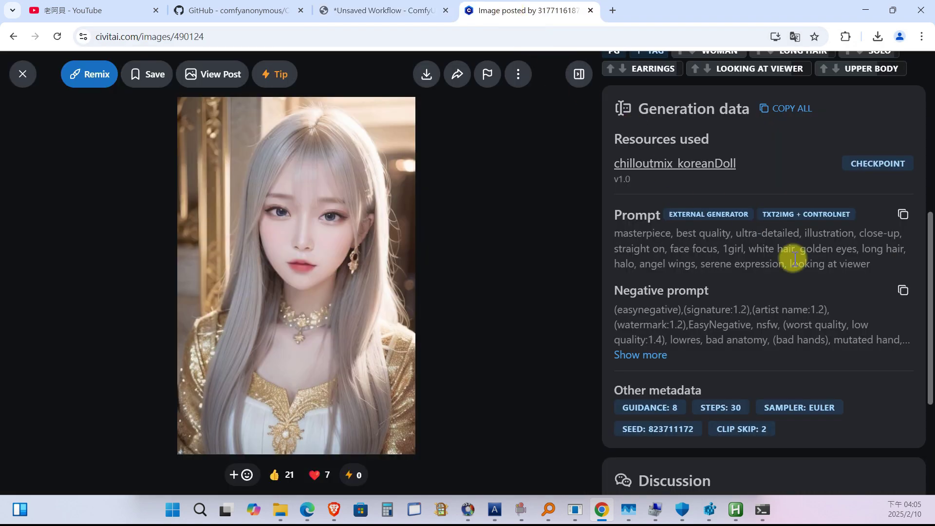
{"action": "left_click", "coordinate": [382, 12]}
{"action": "left_click", "coordinate": [170, 336]}
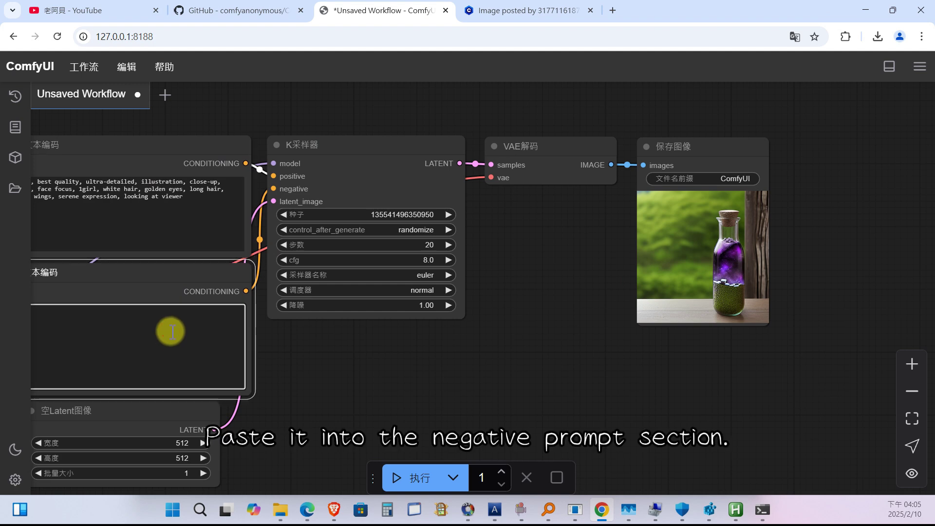
{"action": "key", "text": "ctrl+v"}
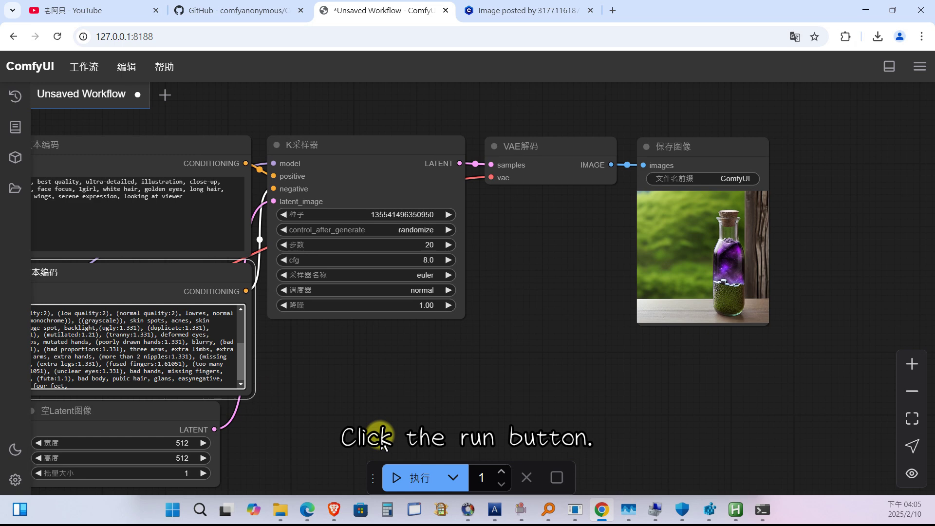
- Run the workflow with the copied prompts and zoom in on the white-haired, angel-winged girl output
{"action": "left_click", "coordinate": [414, 481]}
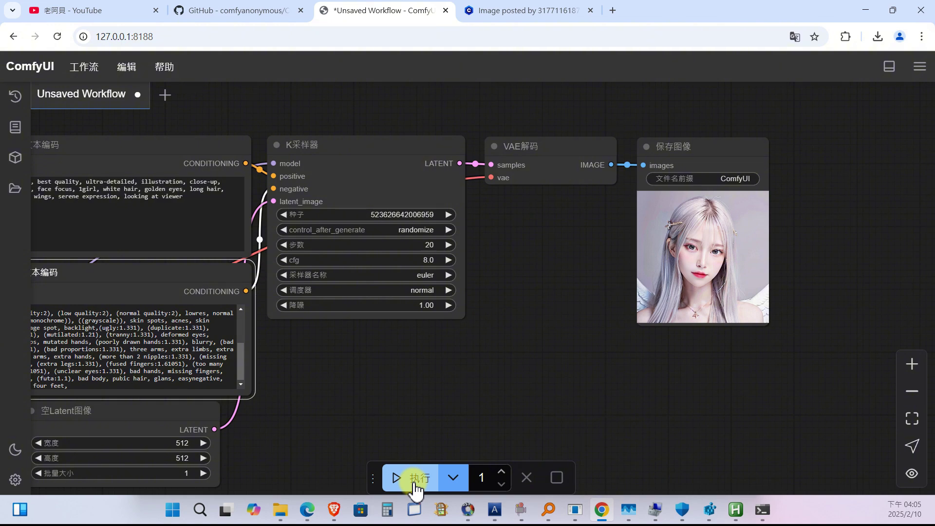
{"action": "scroll", "coordinate": [714, 287], "scroll_direction": "up", "scroll_amount": 8}
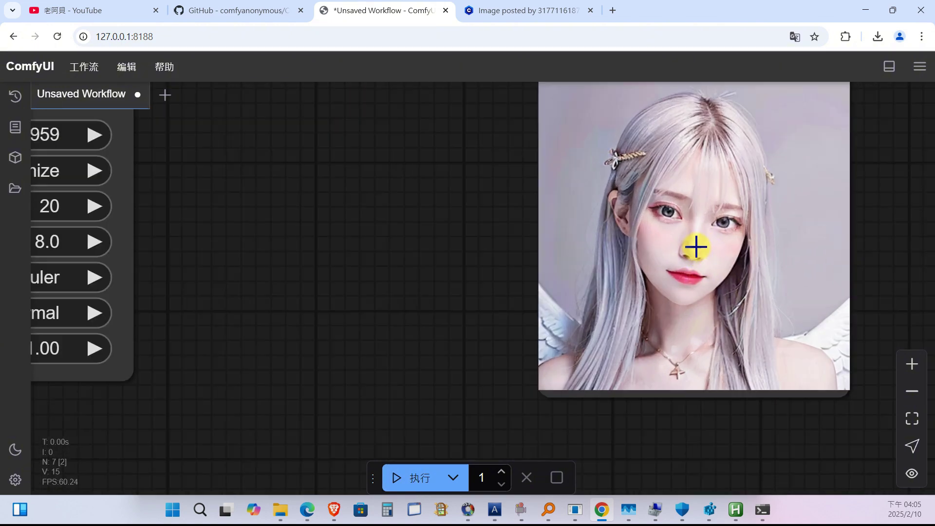
{"action": "scroll", "coordinate": [696, 247], "scroll_direction": "up", "scroll_amount": 4}
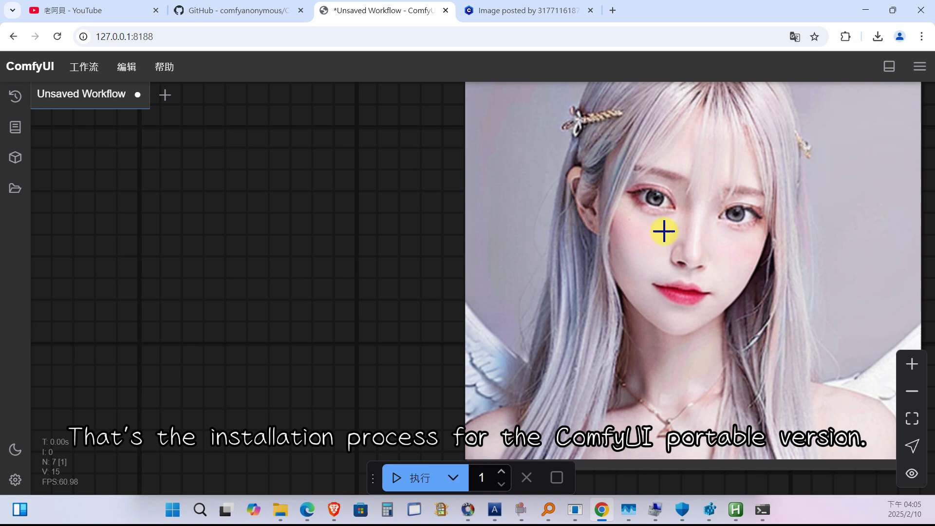
{"action": "scroll", "coordinate": [664, 231], "scroll_direction": "down", "scroll_amount": 8}
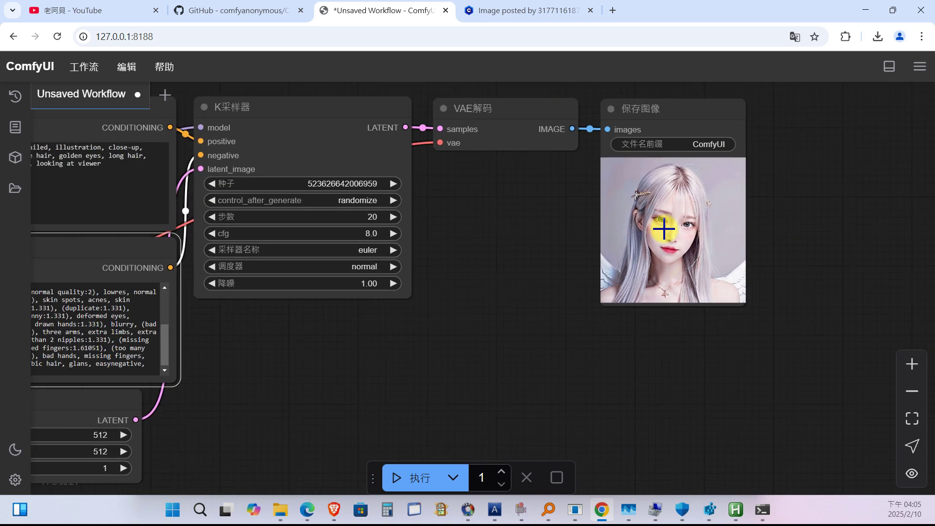